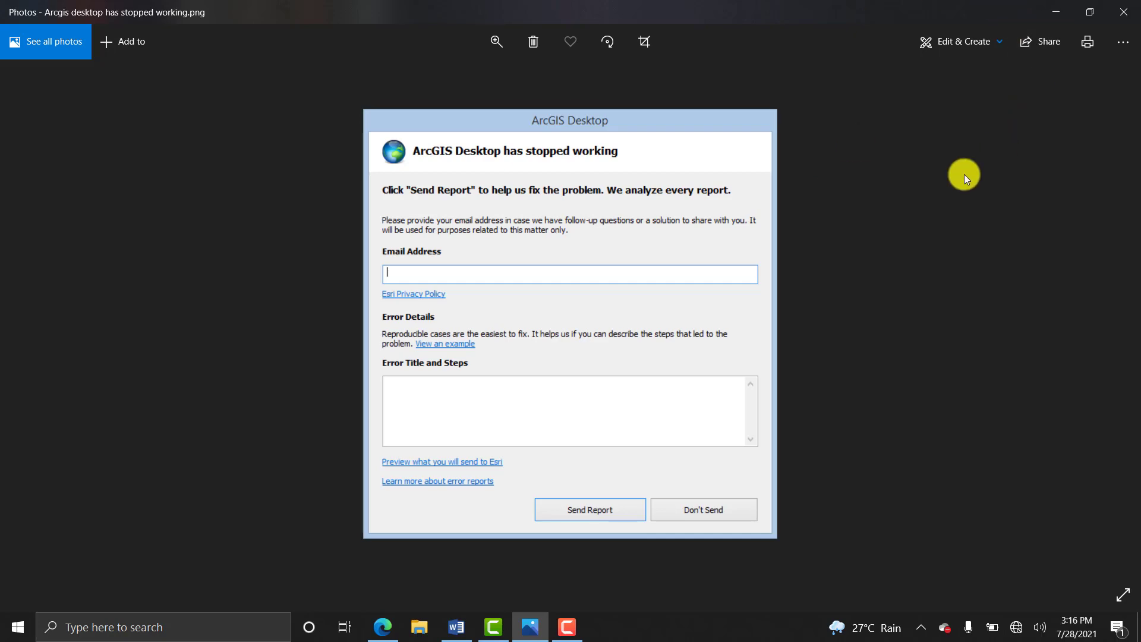
Minimize the Photos window showing the 'ArcGIS Desktop has stopped working' screenshot.
left_click(1055, 10)
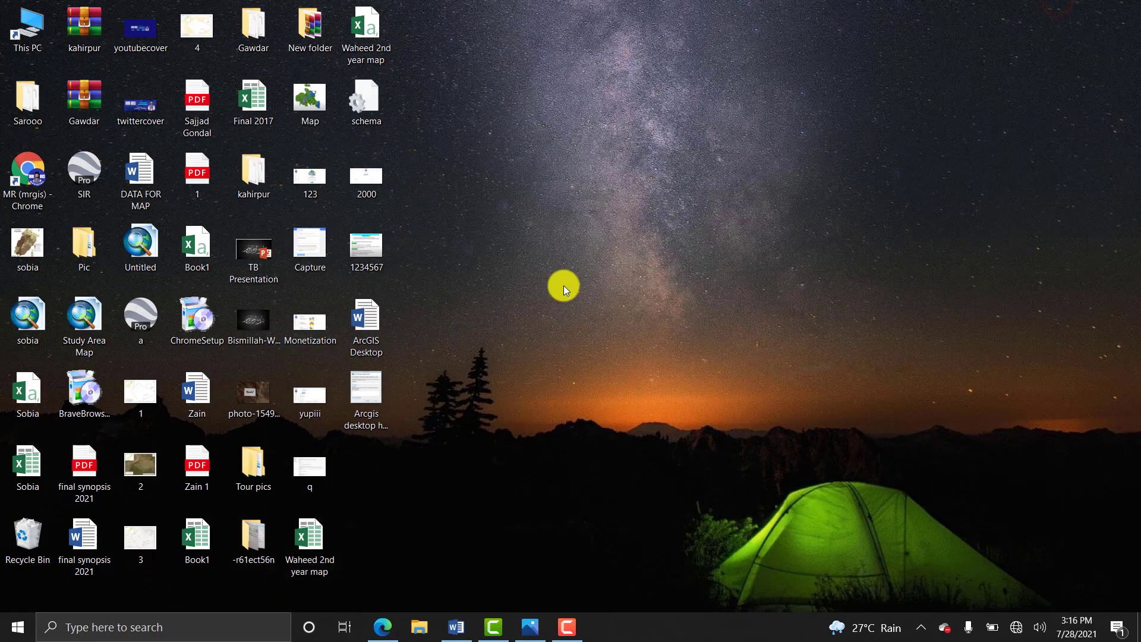
Restore the 'ArcGIS Desktop' Word document with the error title and two solution write-ups.
left_click(450, 628)
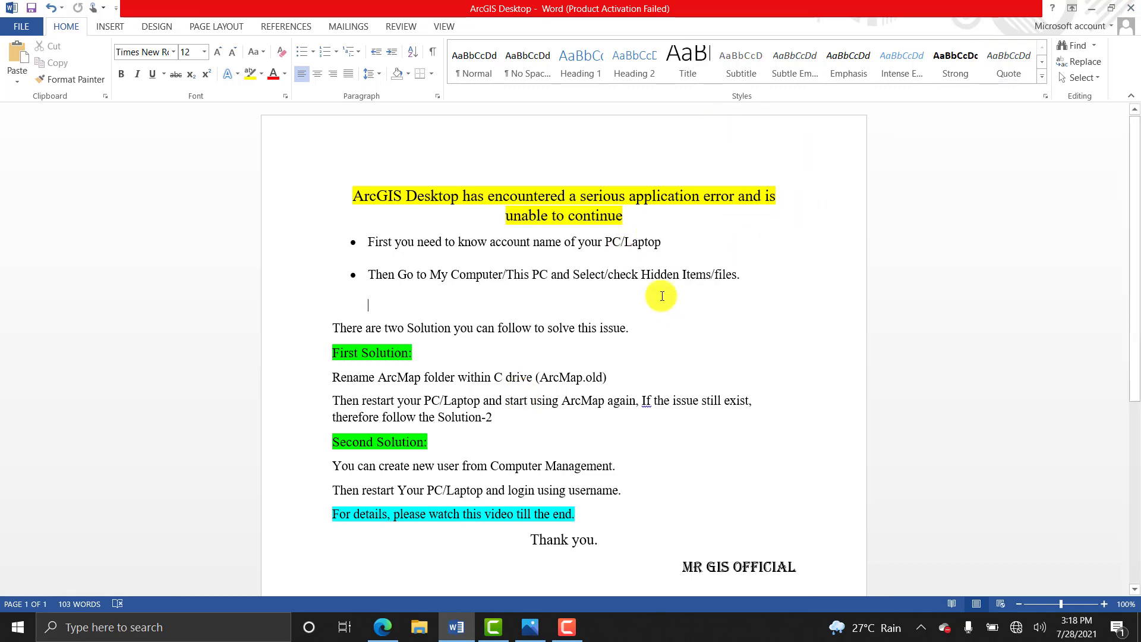
Minimize Word, view the Administrator account details in Control Panel > User Accounts, then close it.
left_click(1093, 7)
left_click(256, 629)
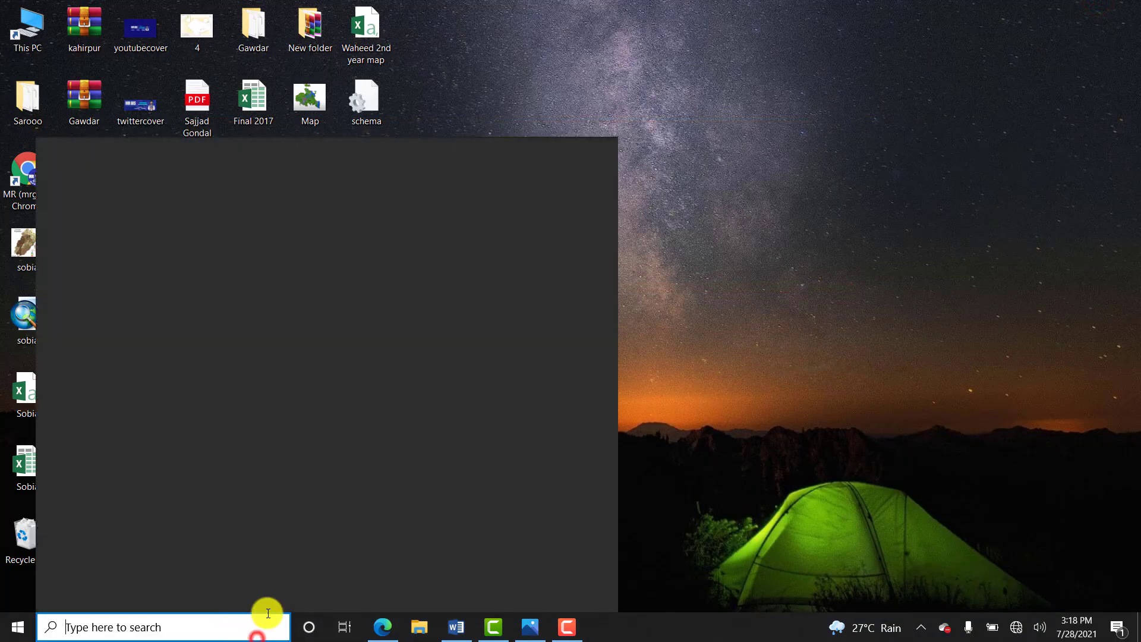
type("co")
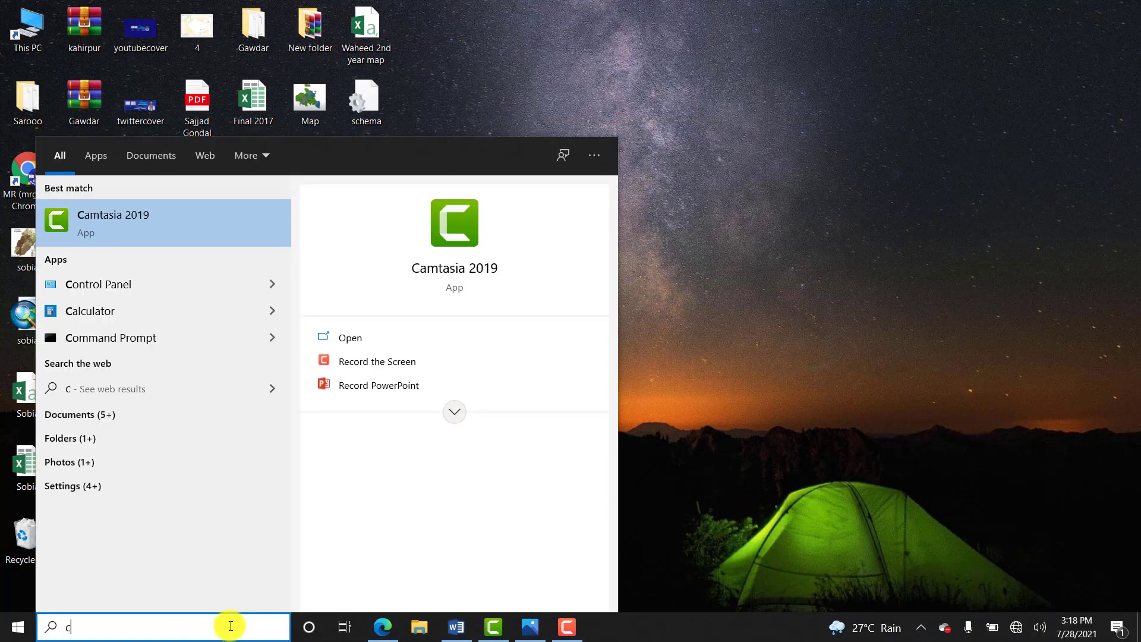
key("Down")
key("Down")
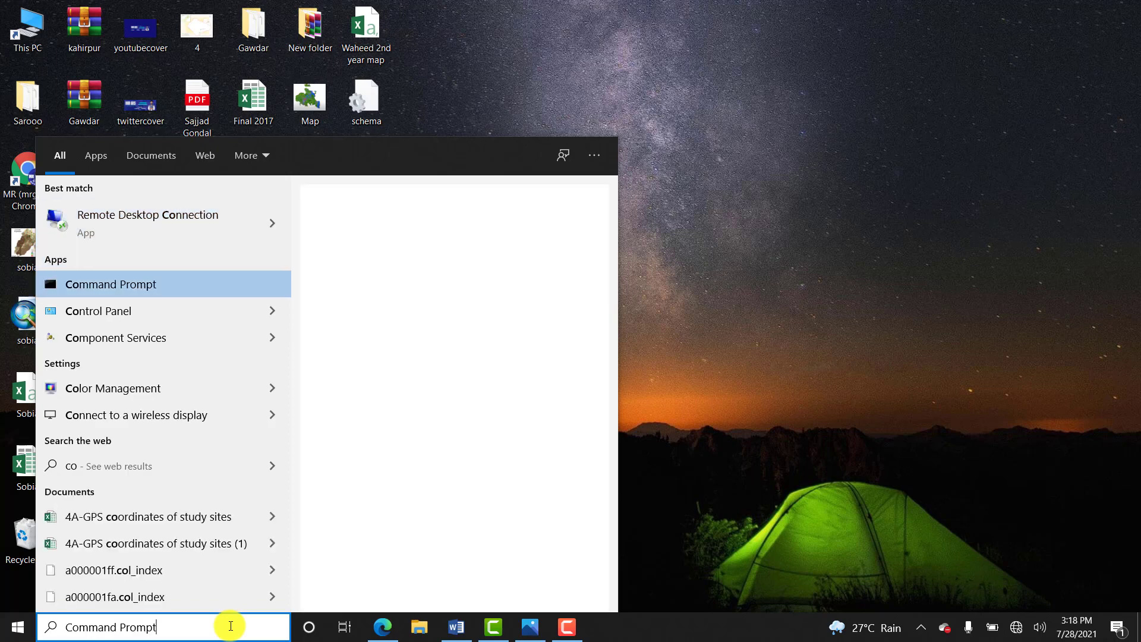
key("Return")
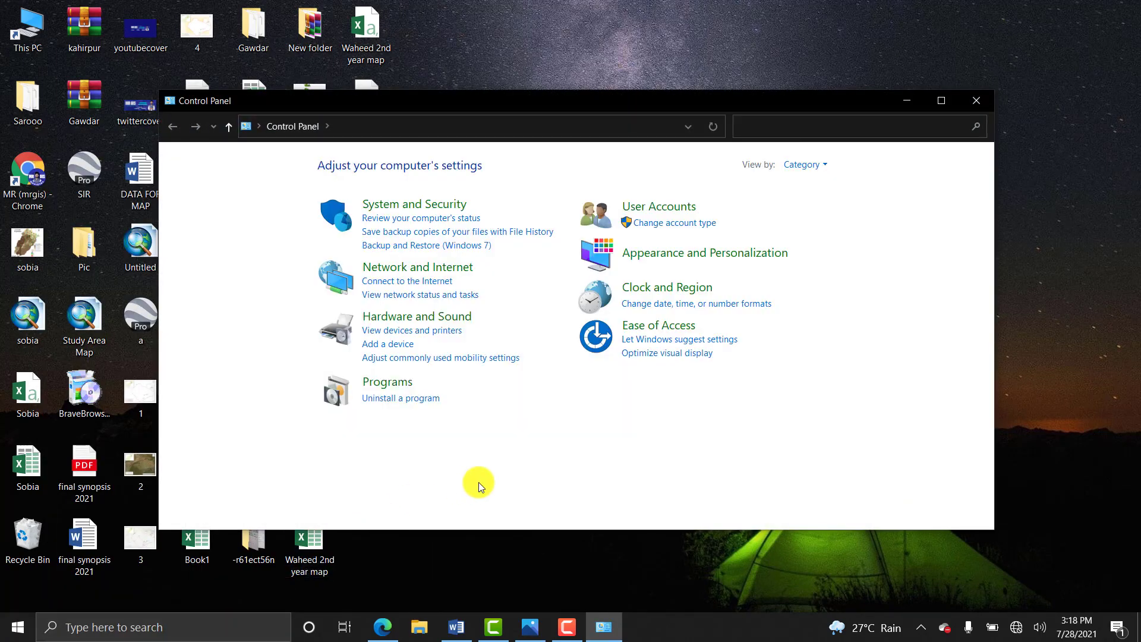
left_click(645, 214)
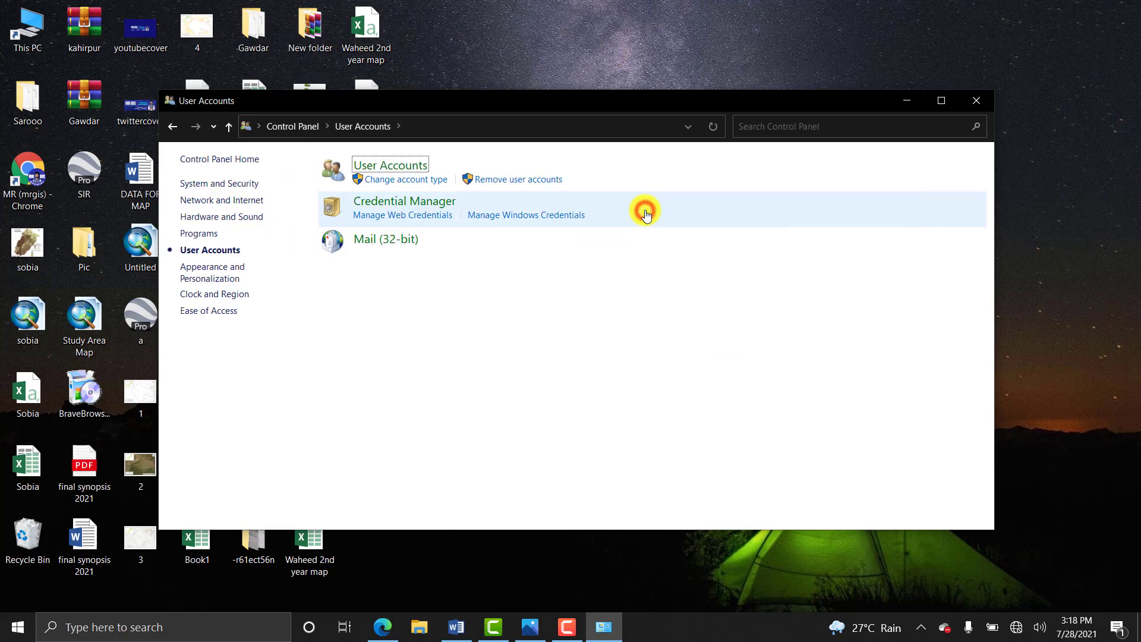
left_click(407, 165)
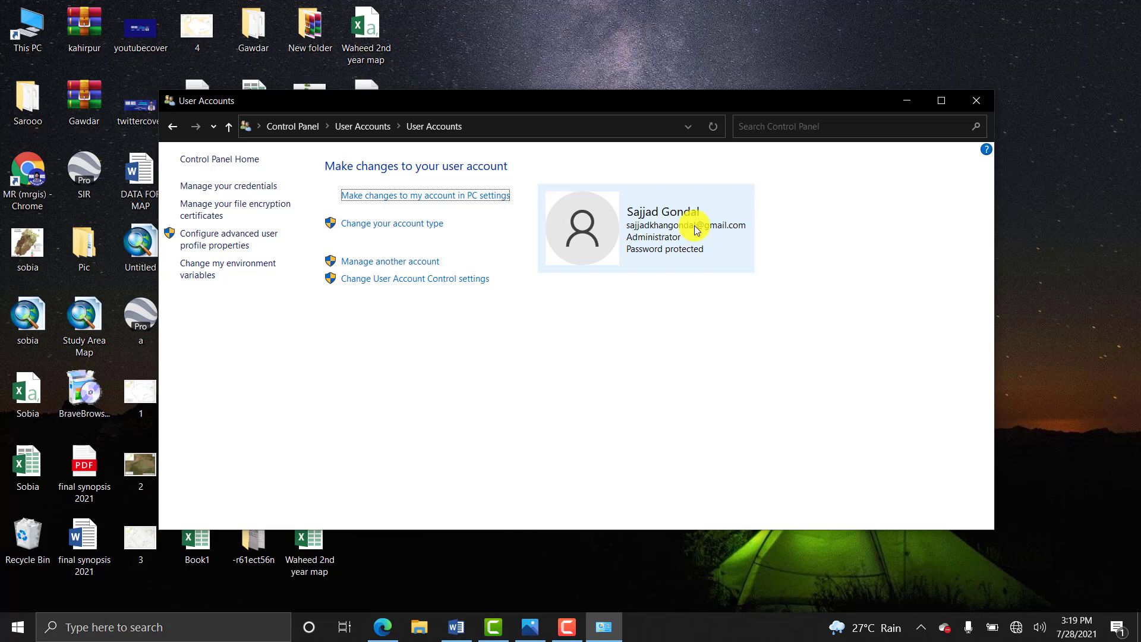
left_click(979, 99)
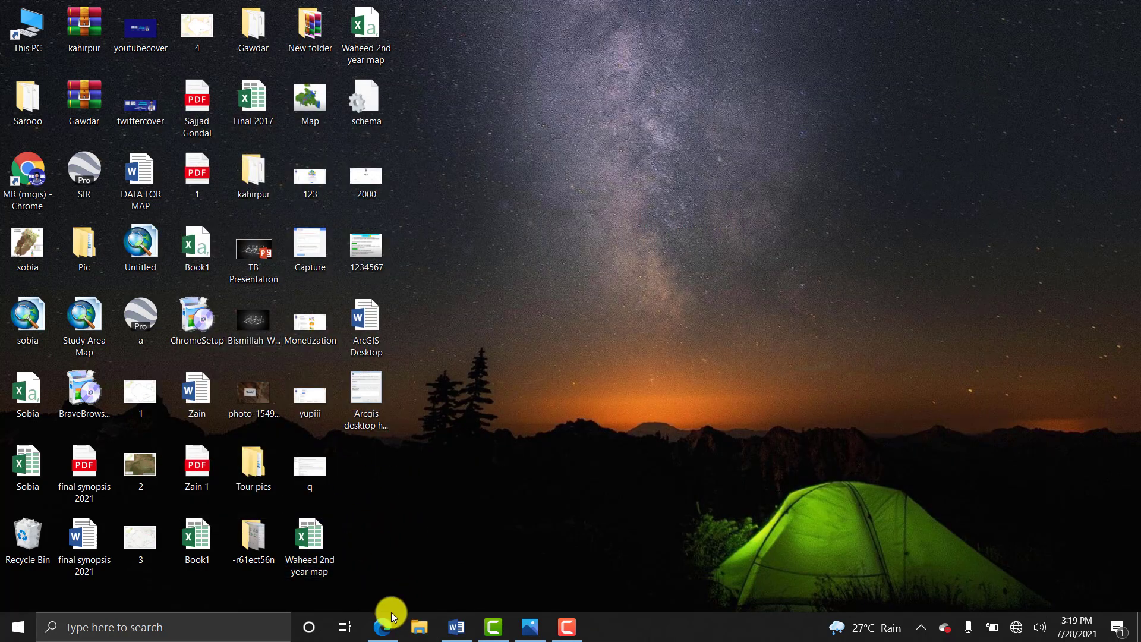
Turn on Hidden items in File Explorer's view options and open Local Disk (C:) from This PC.
left_click(413, 630)
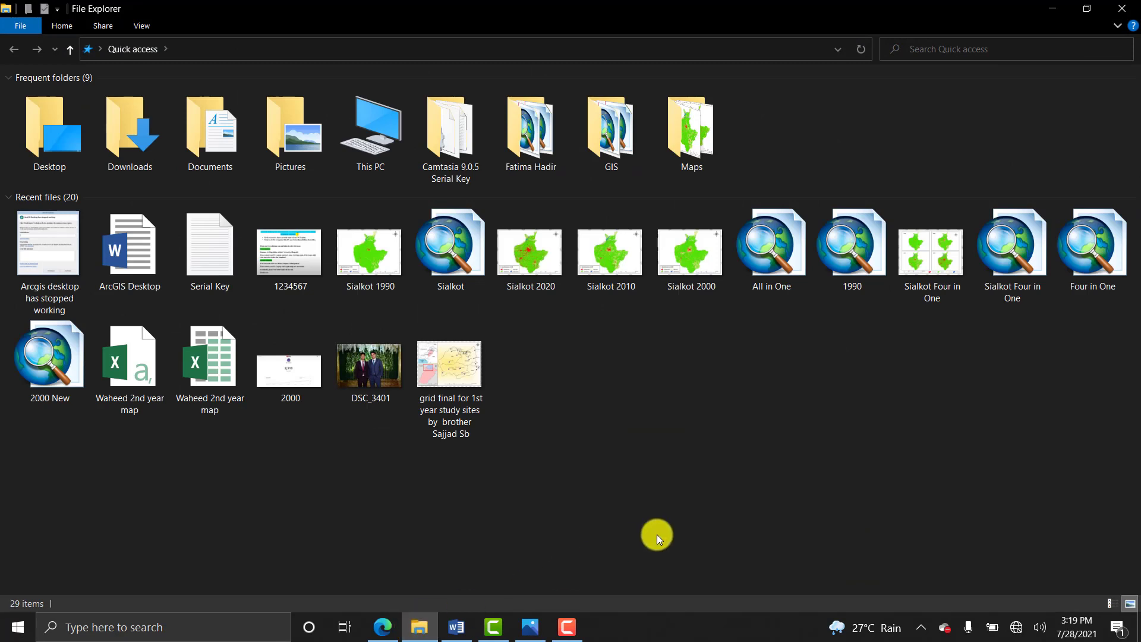
double_click(379, 165)
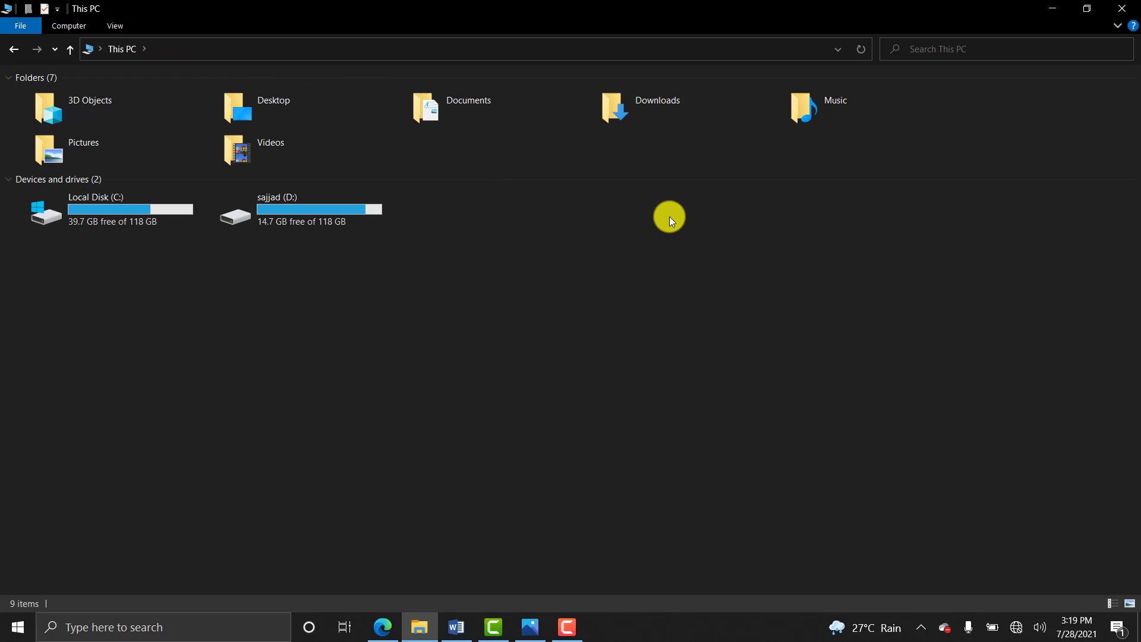
left_click(116, 25)
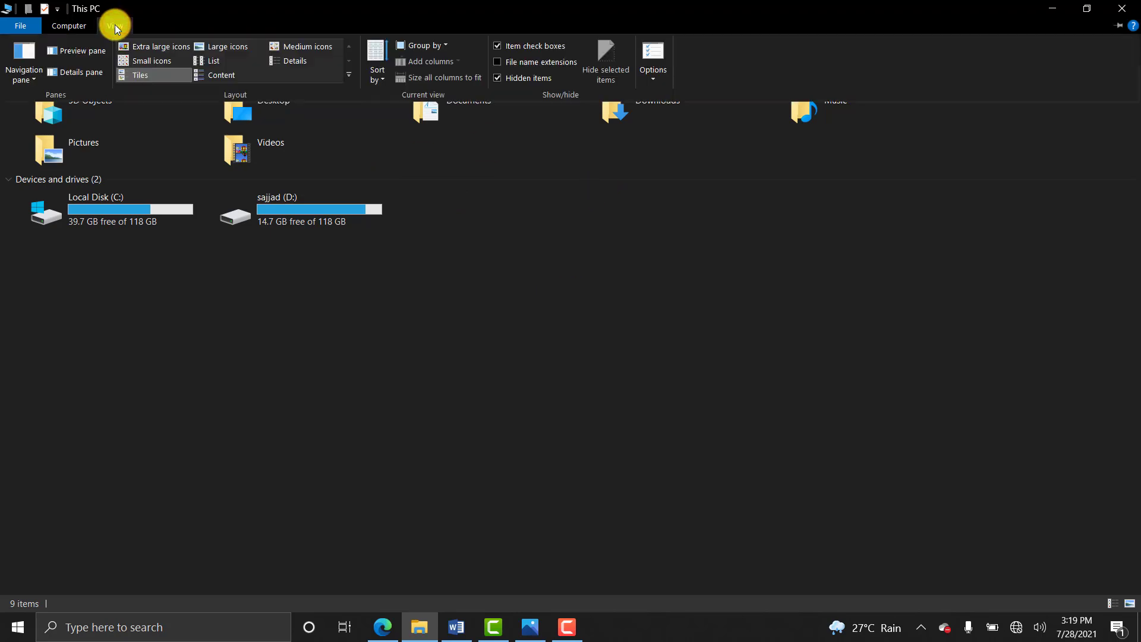
left_click(497, 78)
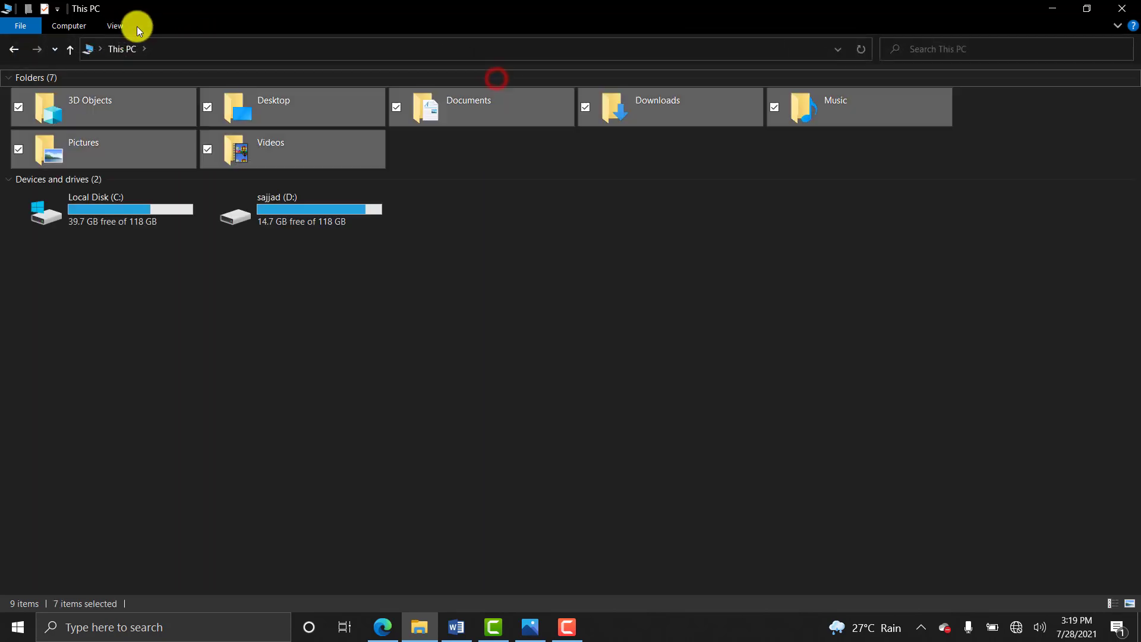
left_click(120, 26)
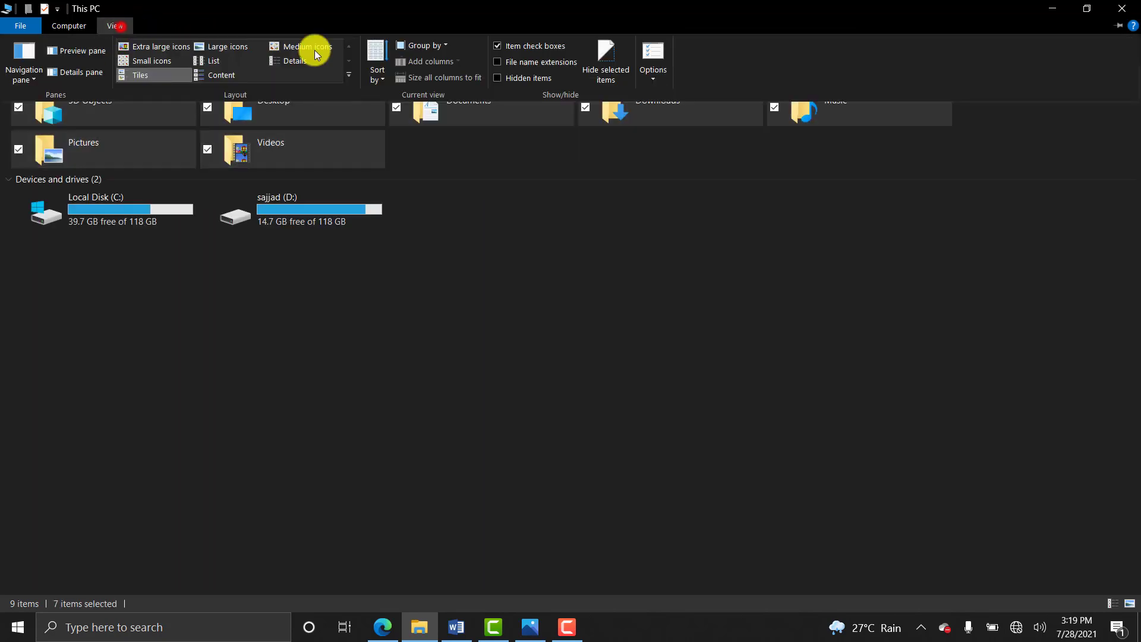
left_click(494, 77)
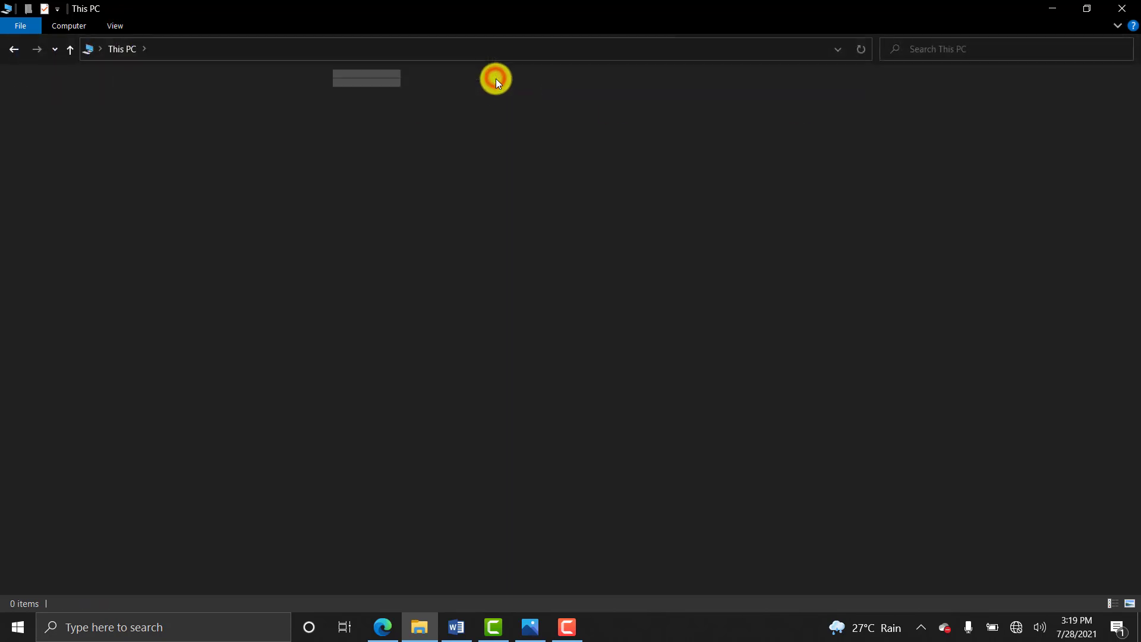
left_click(119, 26)
left_click(580, 294)
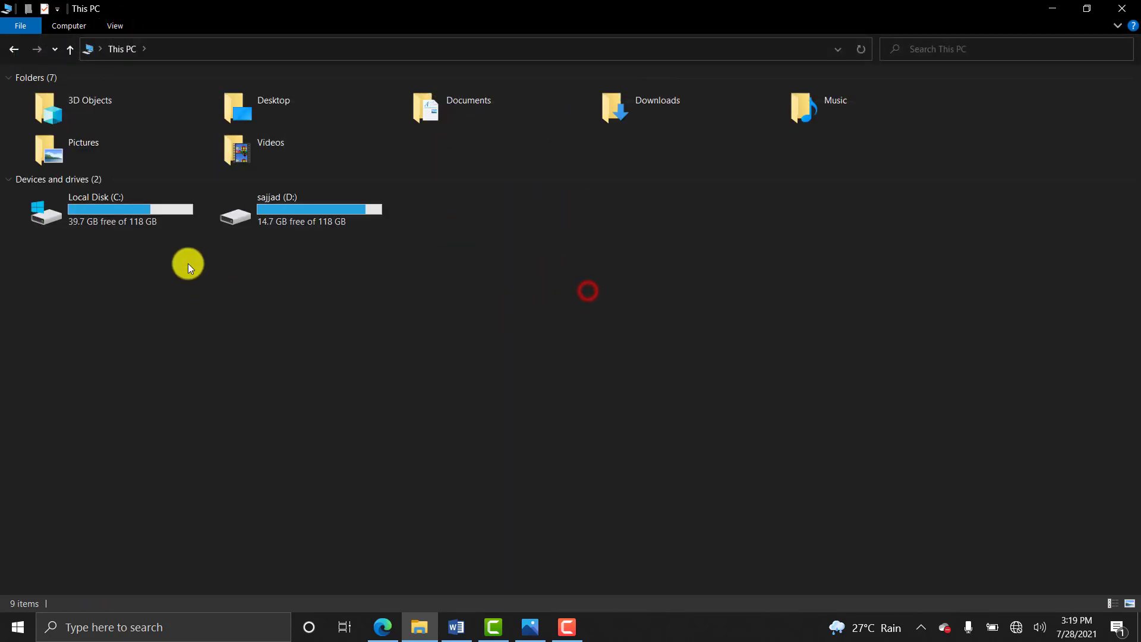
double_click(132, 219)
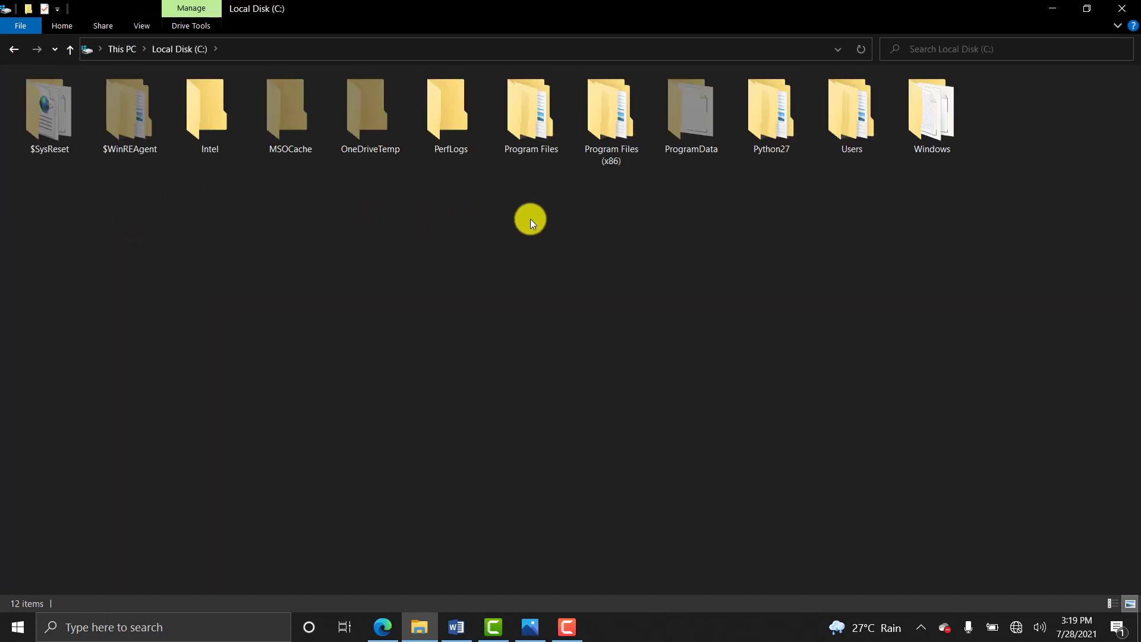
Navigate through Users, the profile folder and AppData\Roaming\ESRI into the Desktop10.8 folder.
double_click(823, 136)
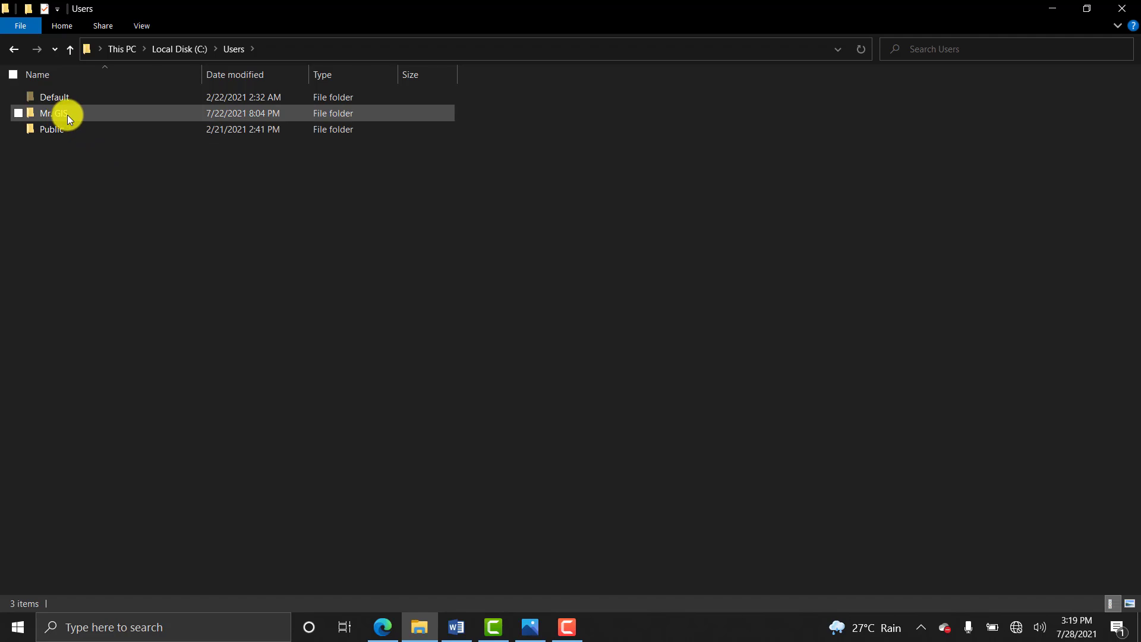
mouse_move(66, 116)
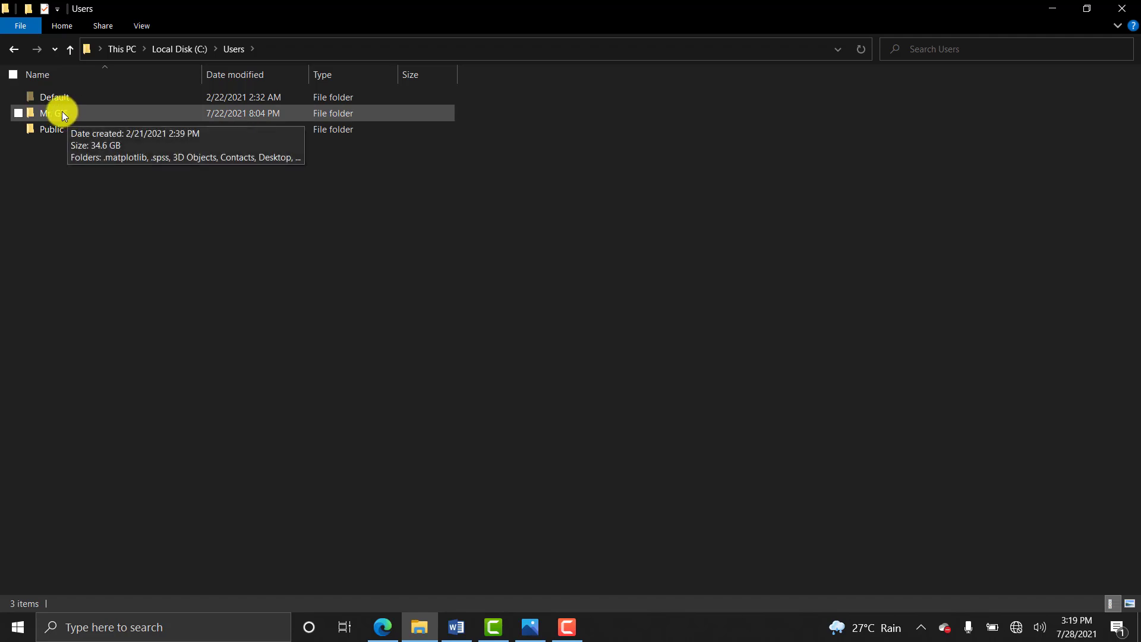
left_click(63, 113)
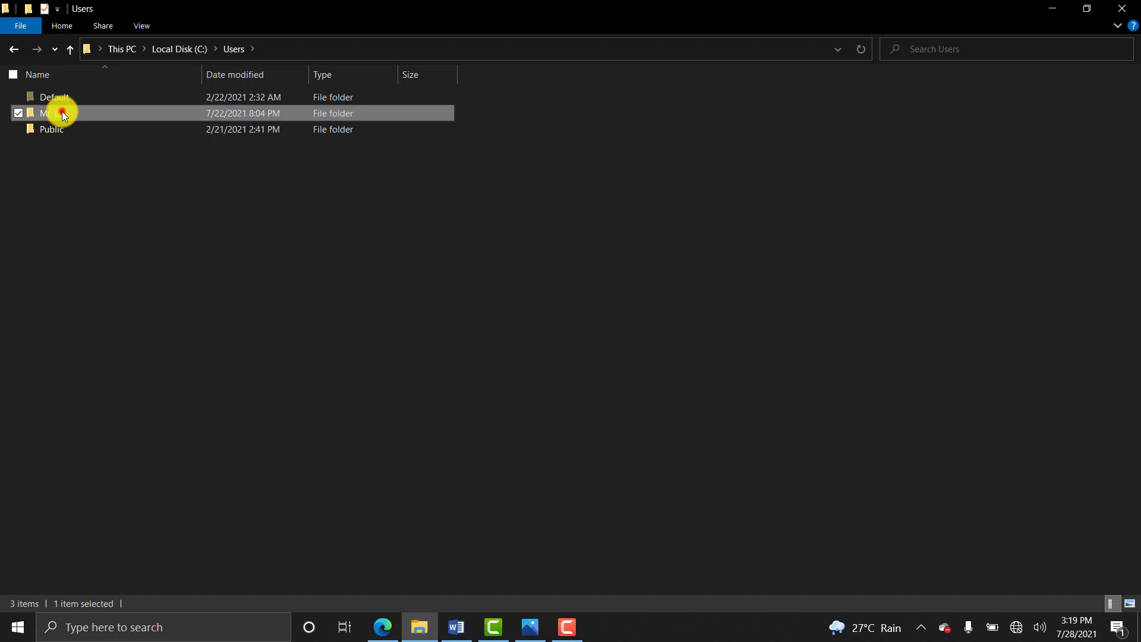
double_click(61, 113)
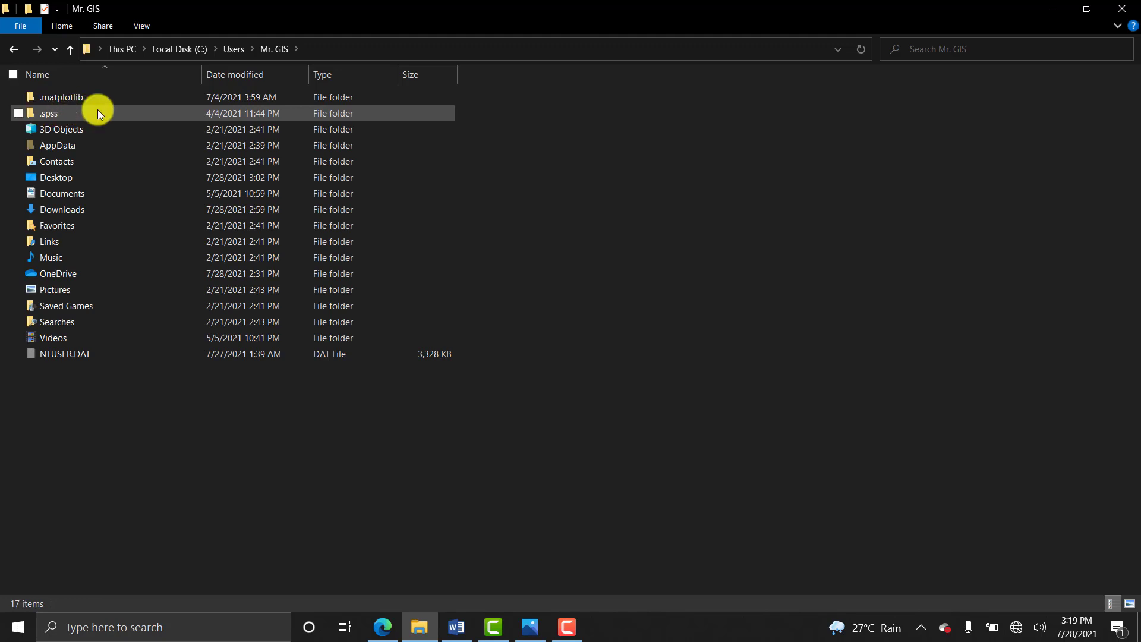
double_click(59, 146)
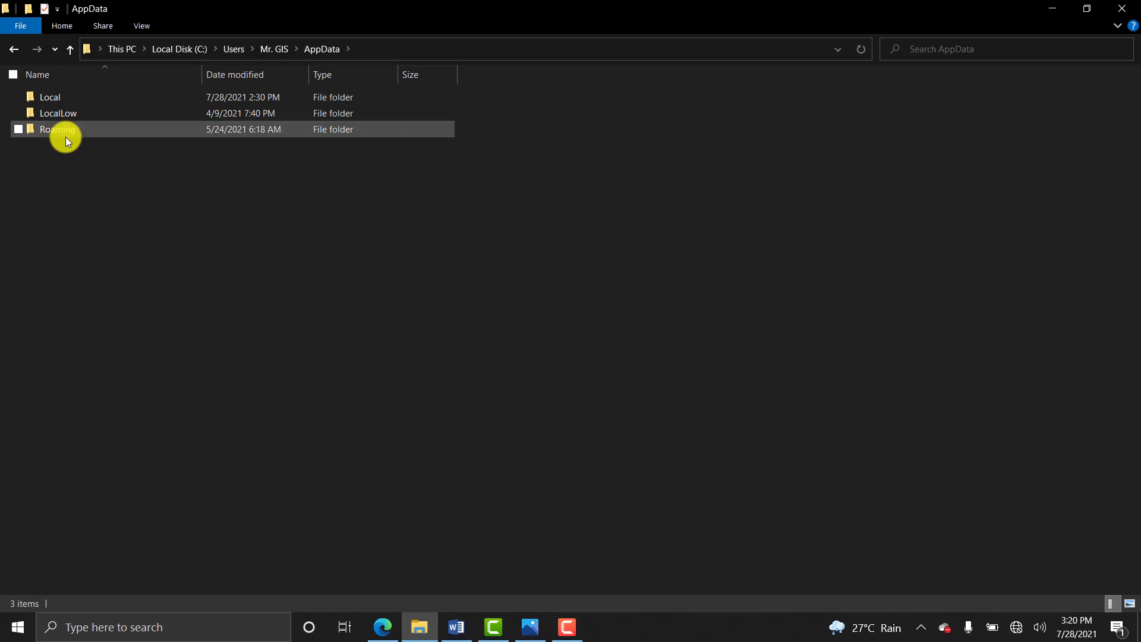
double_click(62, 132)
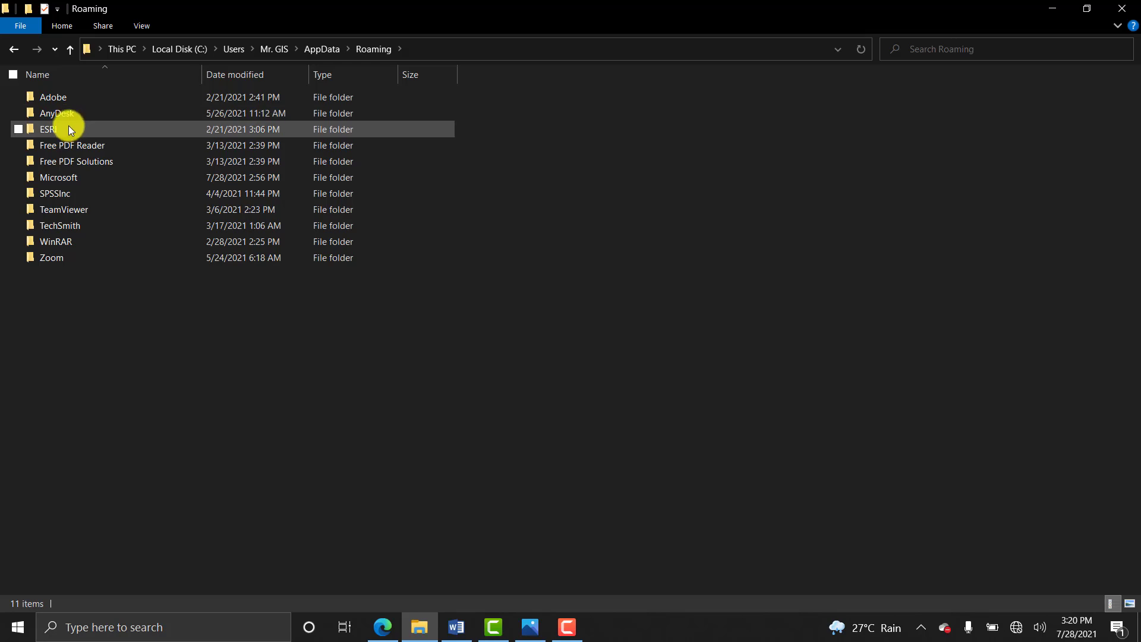
mouse_move(66, 127)
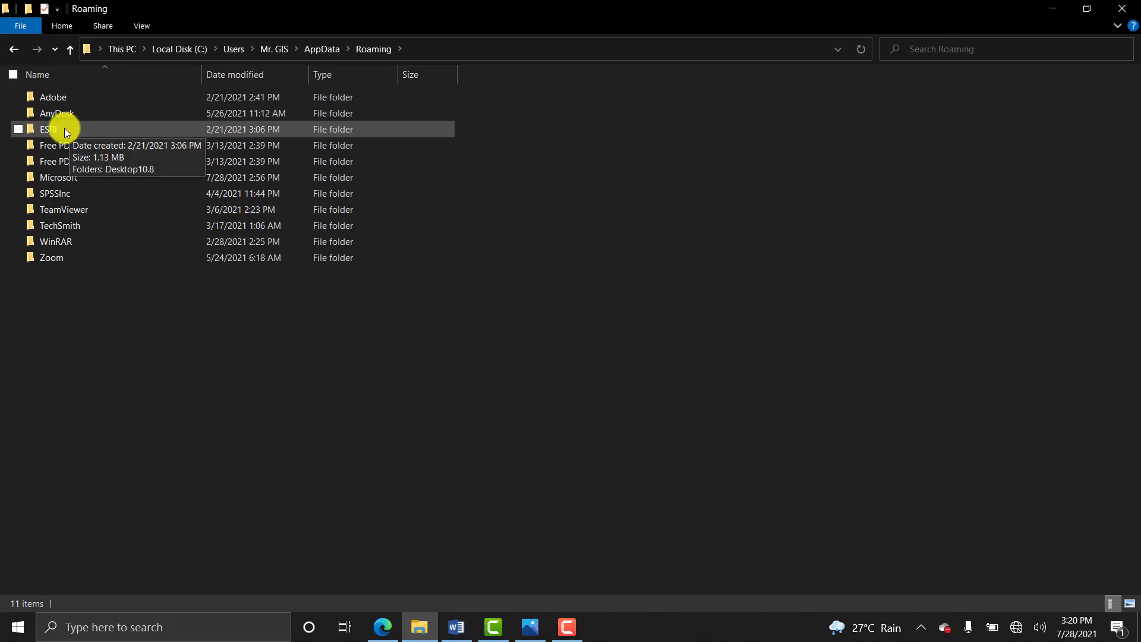
double_click(64, 128)
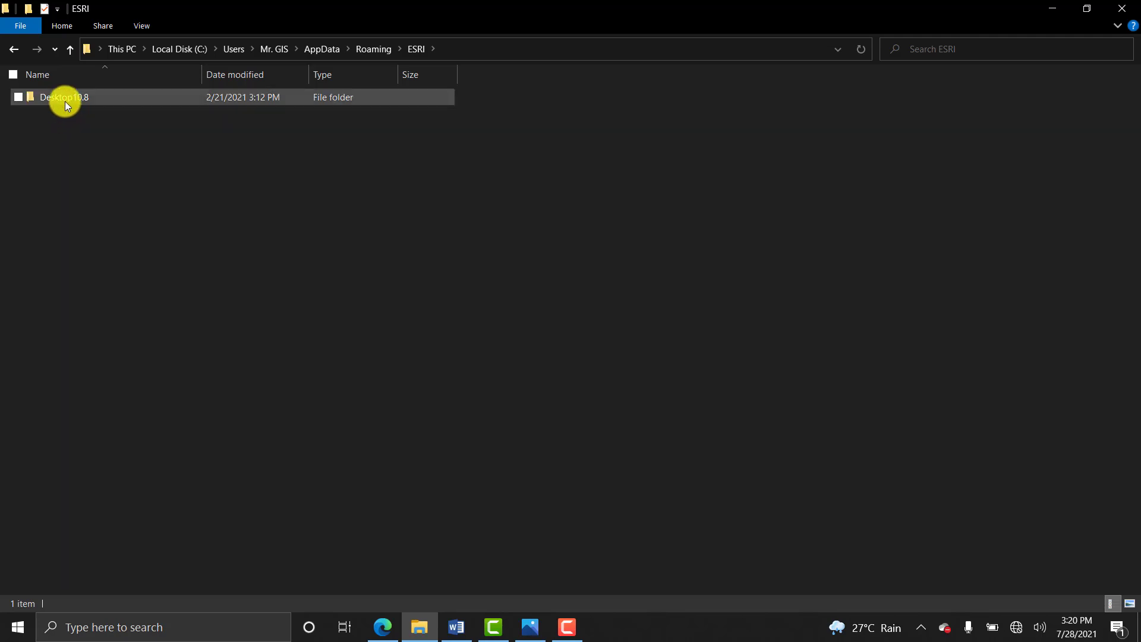
double_click(66, 100)
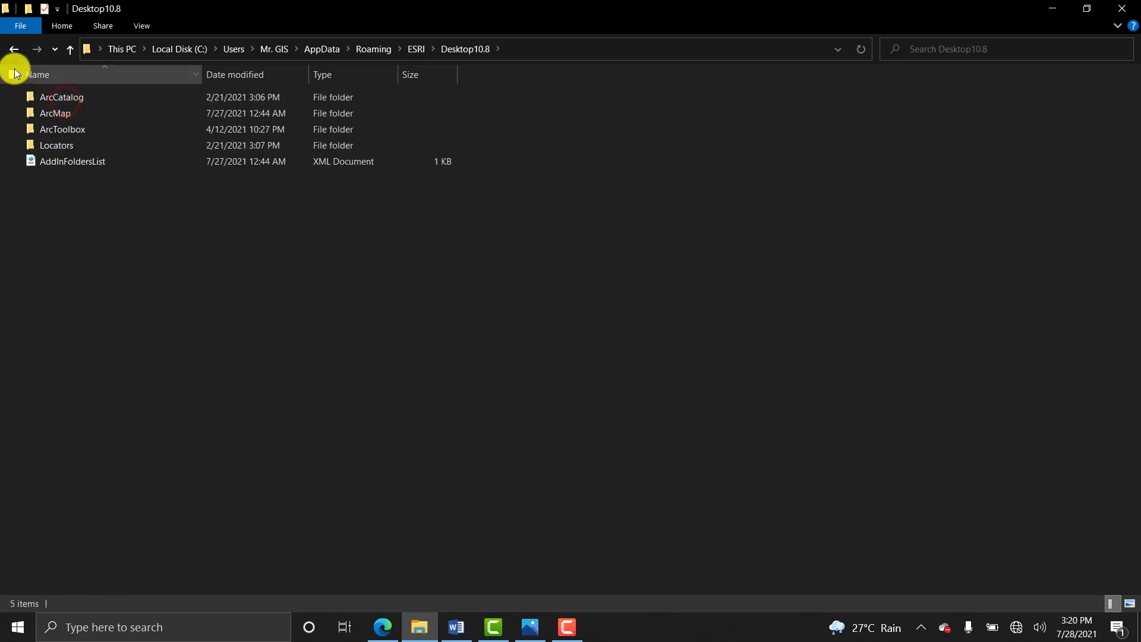
left_click(14, 49)
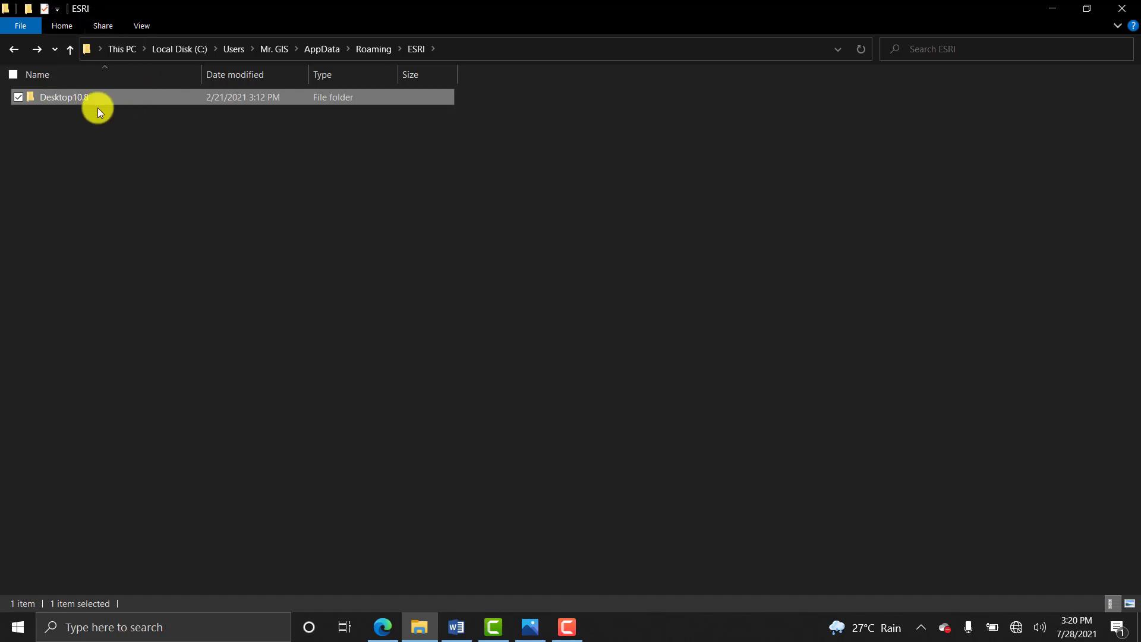
double_click(66, 97)
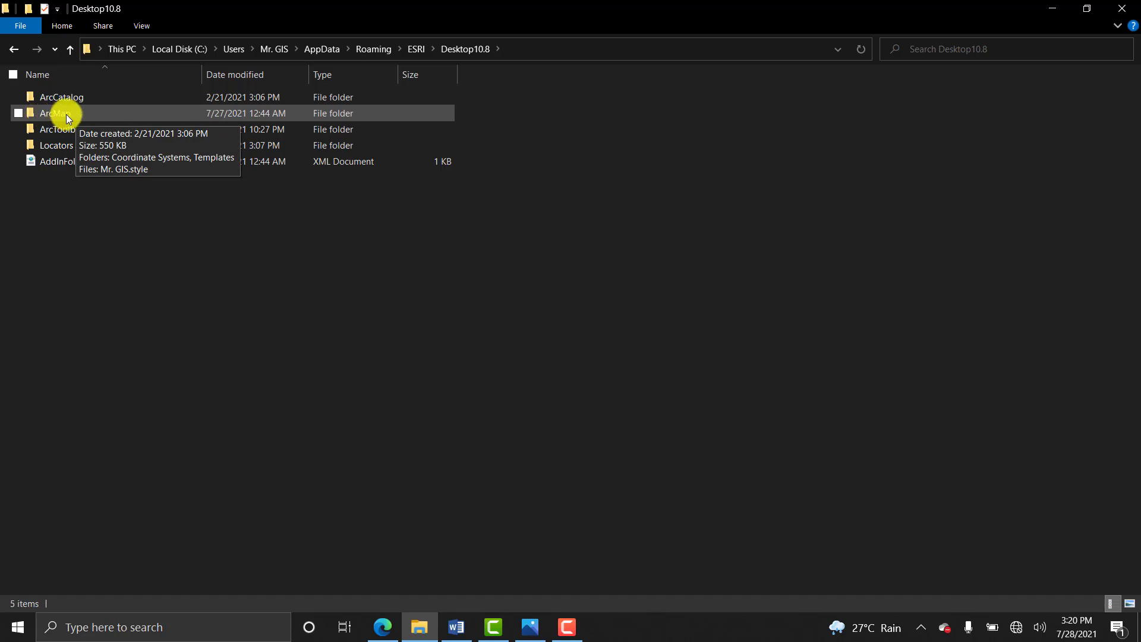
Append .old to the ArcMap folder name, making it ArcMap.old, then return to the Word notes.
left_click(66, 114)
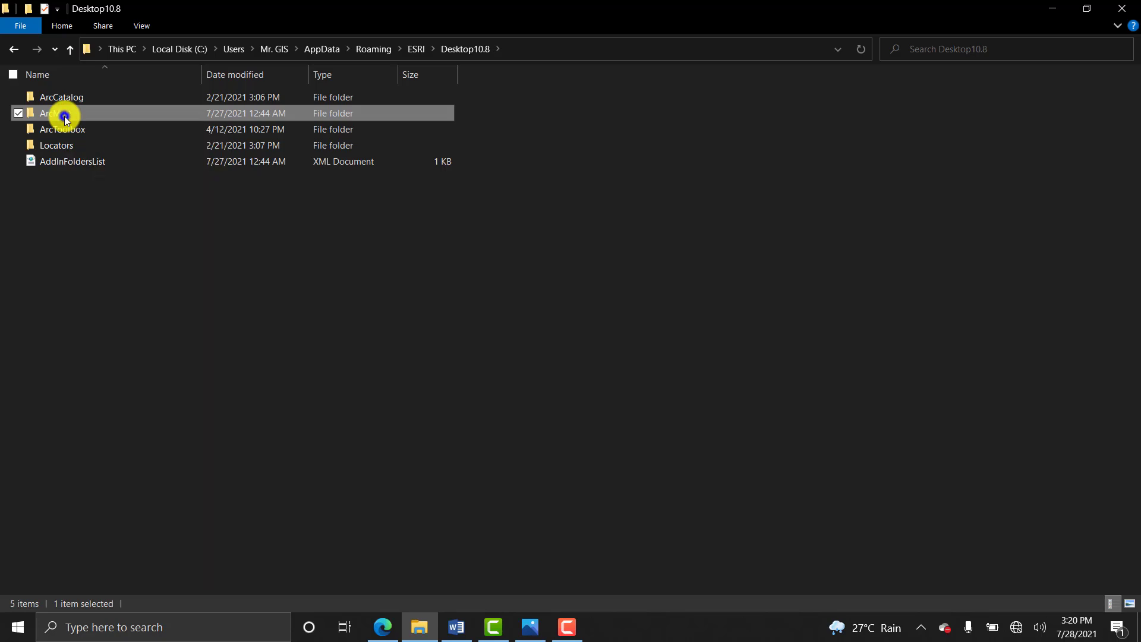
right_click(64, 116)
left_click(52, 447)
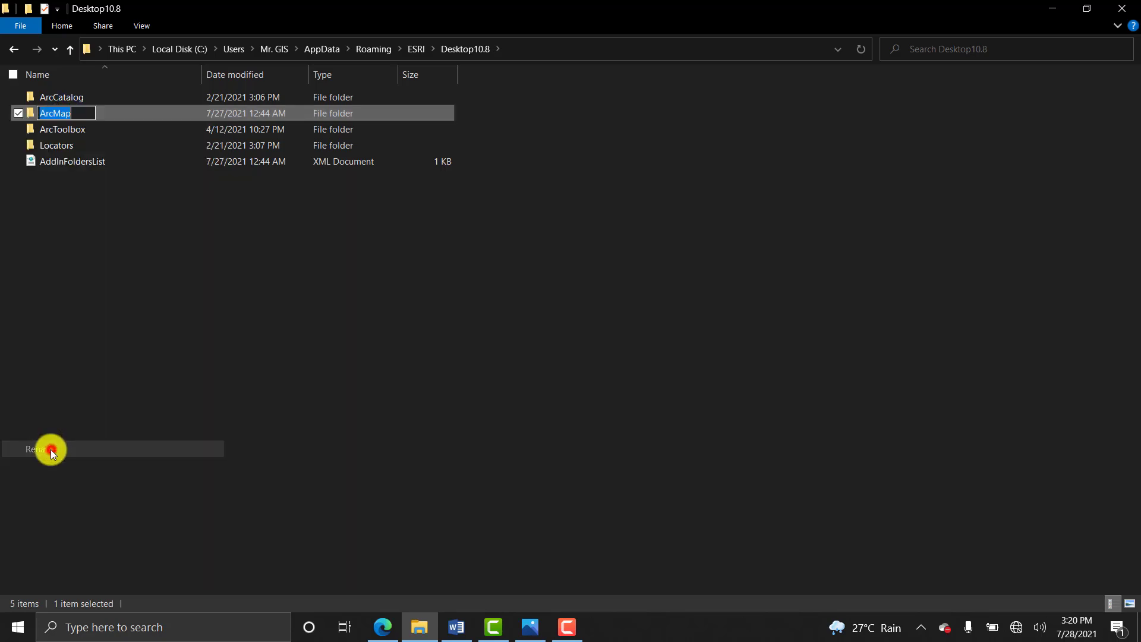
left_click(77, 113)
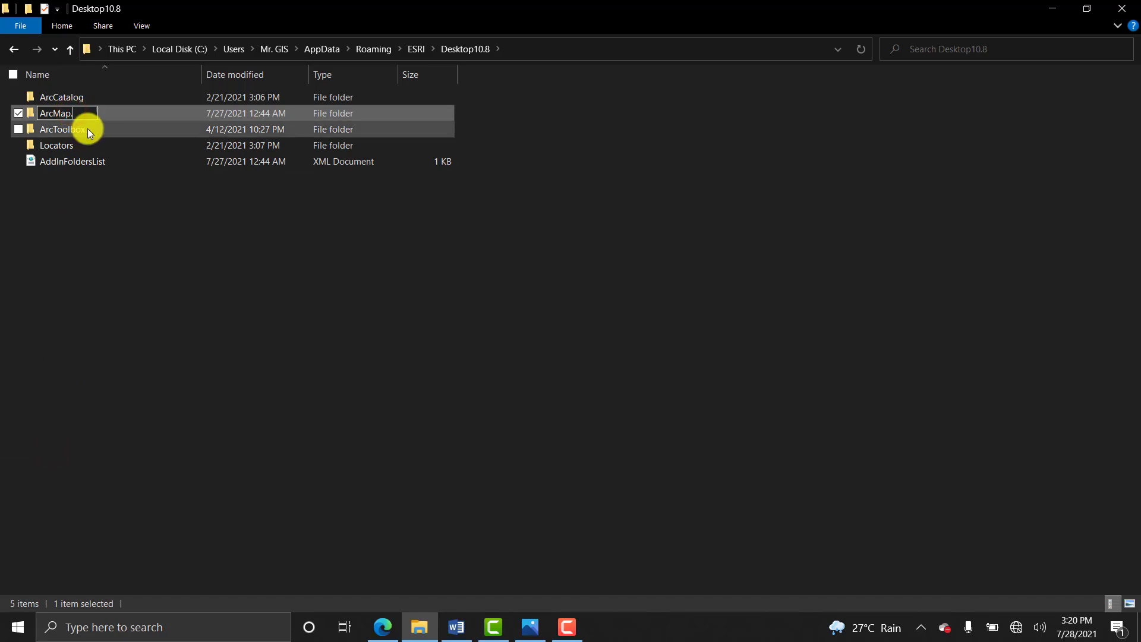
type(".old")
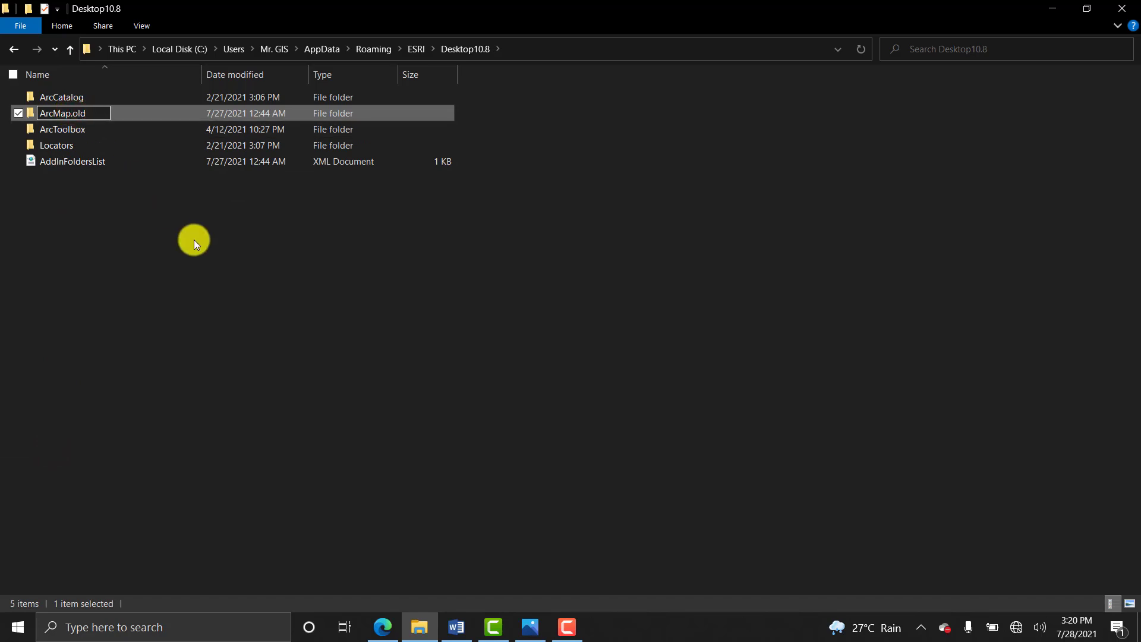
left_click(204, 248)
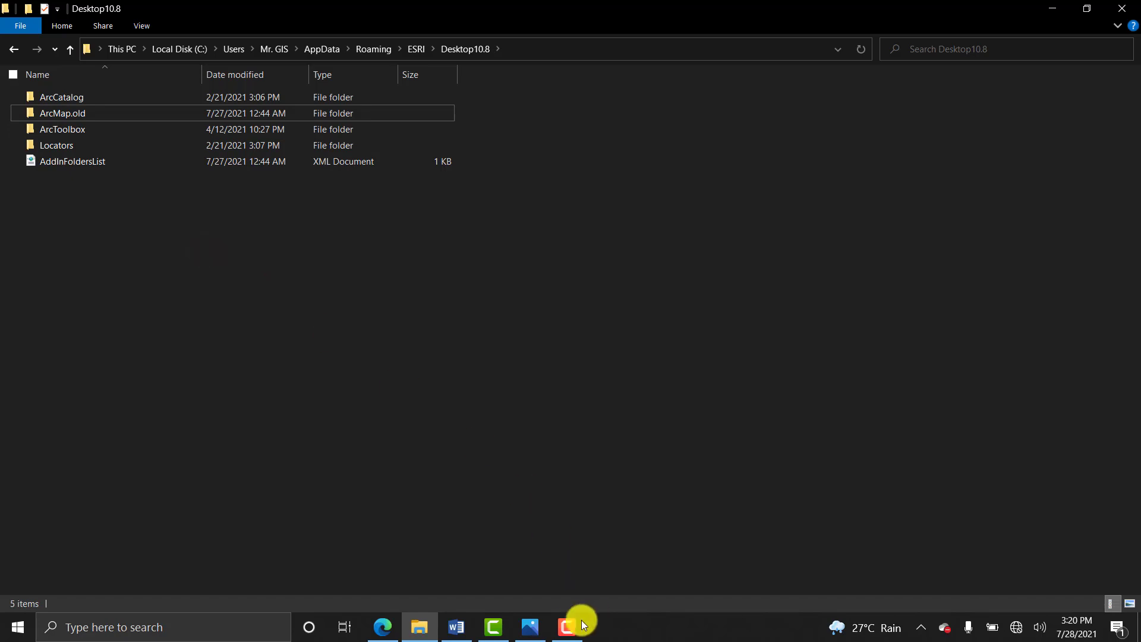
left_click(457, 635)
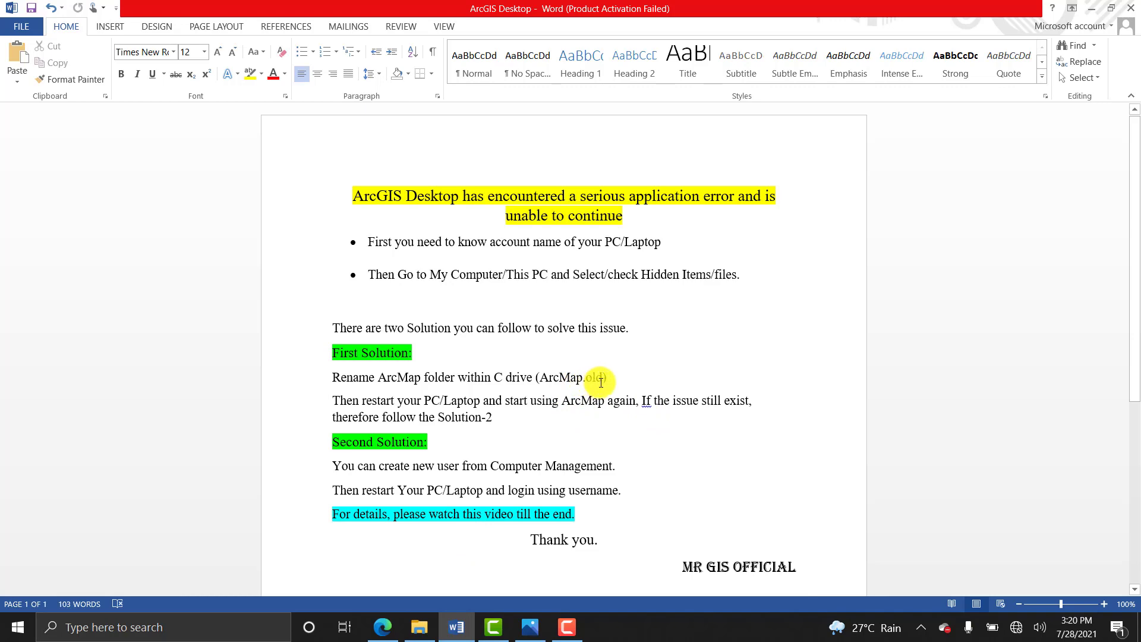
Minimize Word, view the Start menu's power options, and dismiss them without restarting.
left_click(469, 629)
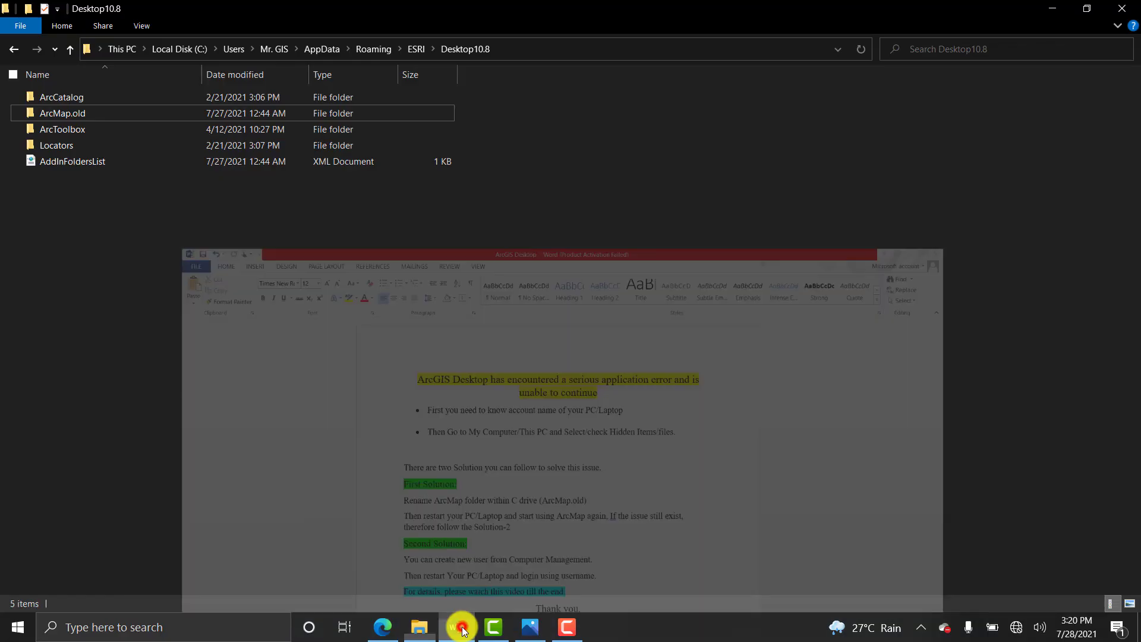
left_click(339, 368)
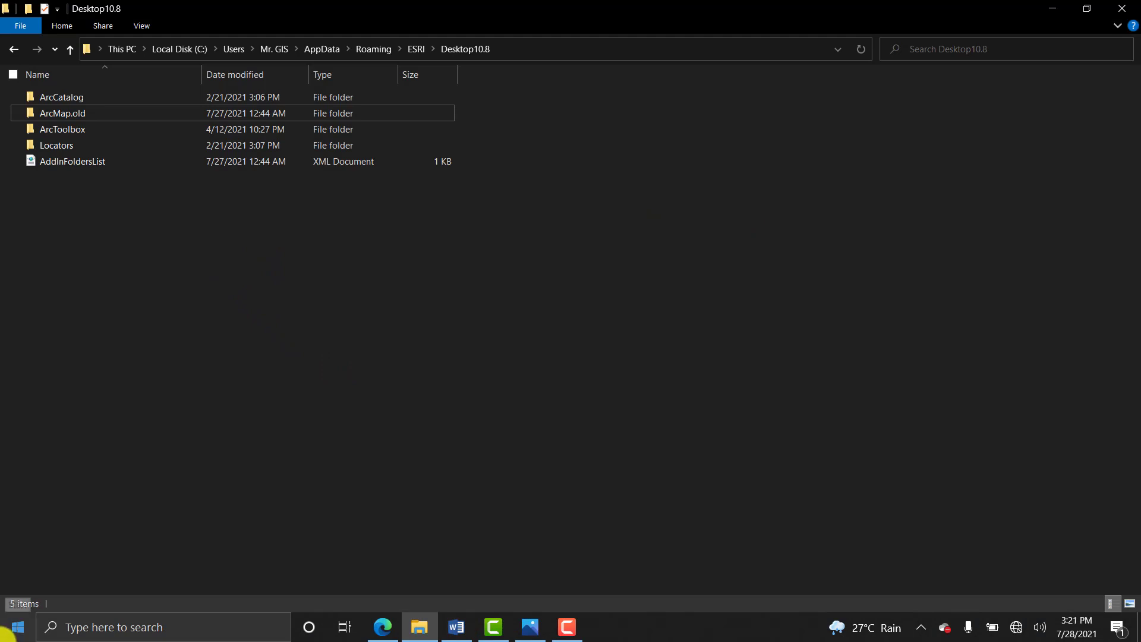
left_click(7, 631)
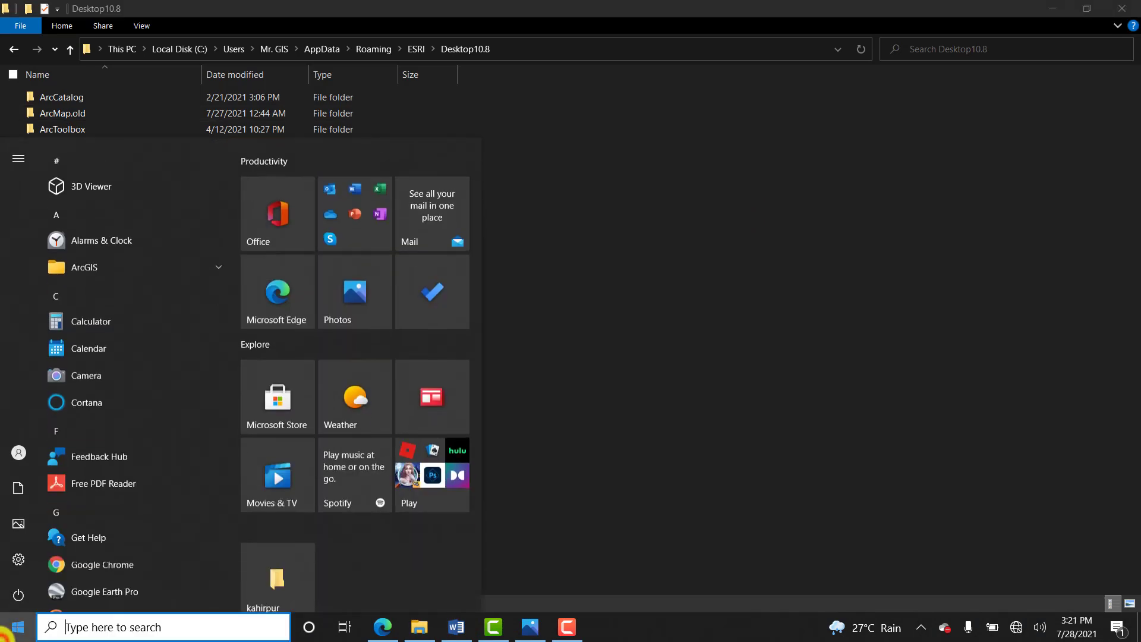
left_click(18, 594)
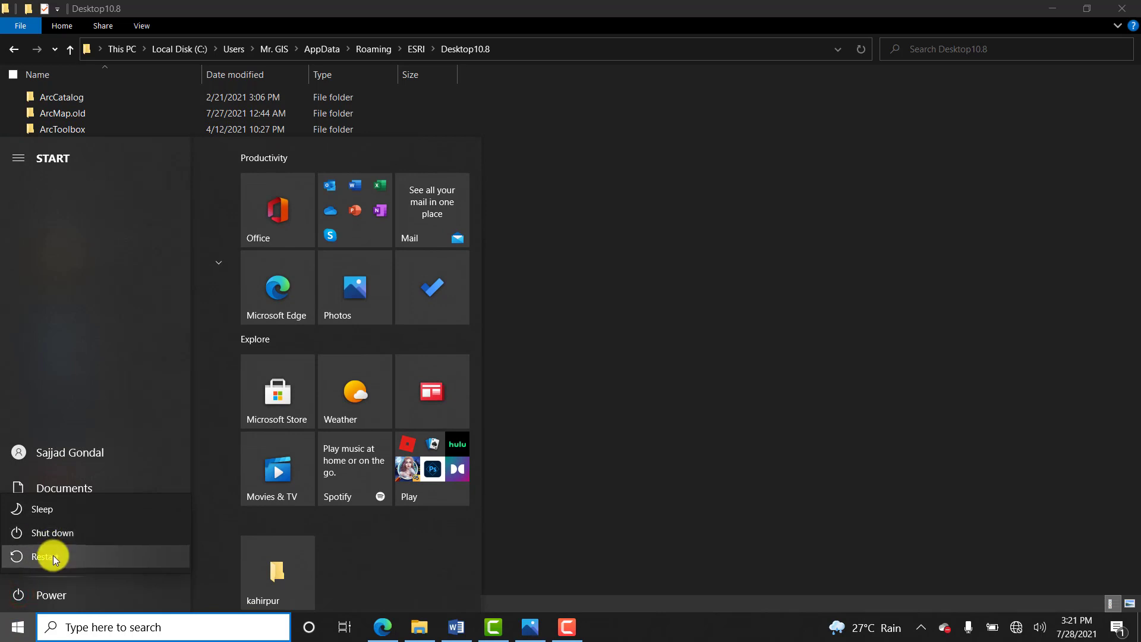
left_click(764, 427)
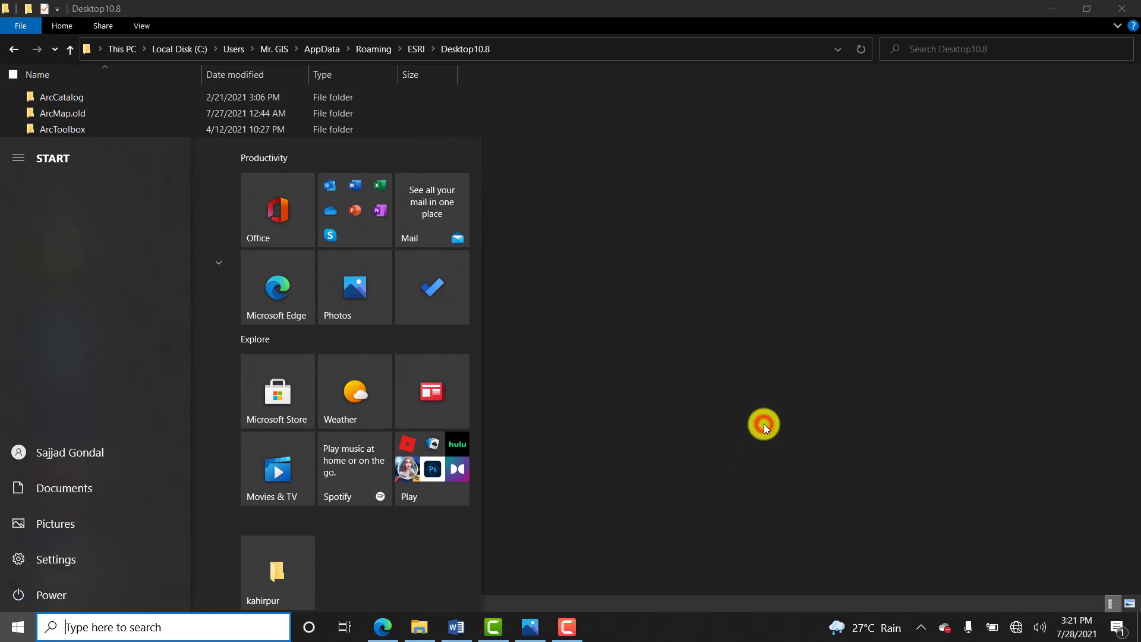
left_click(772, 234)
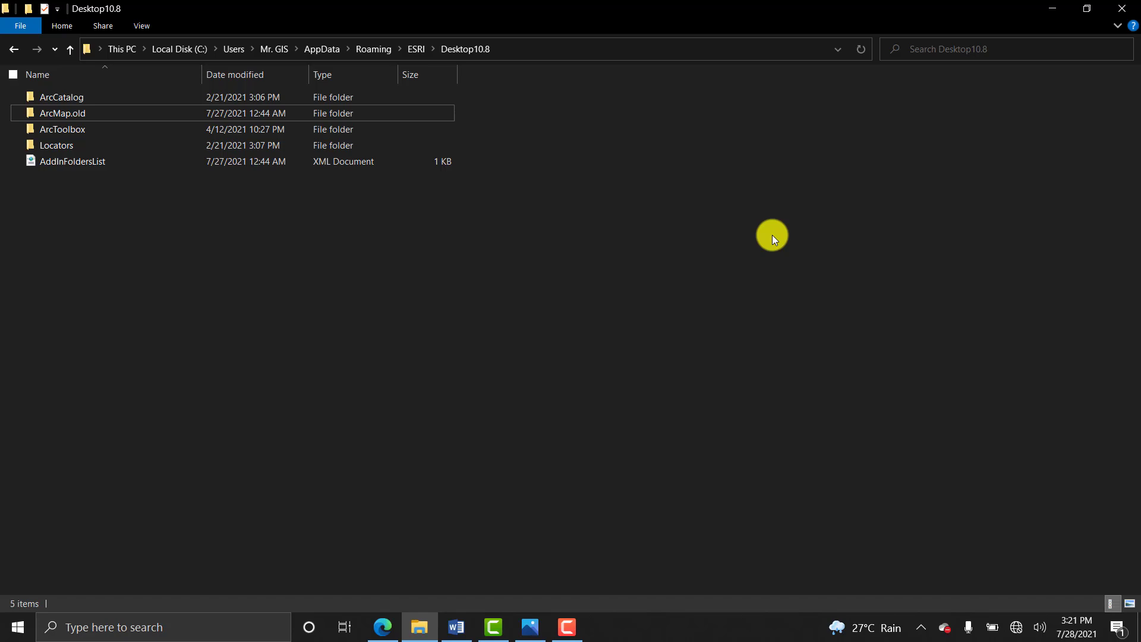
Close the Desktop10.8 folder window, refresh the desktop, and review then minimize the Word notes.
left_click(1122, 8)
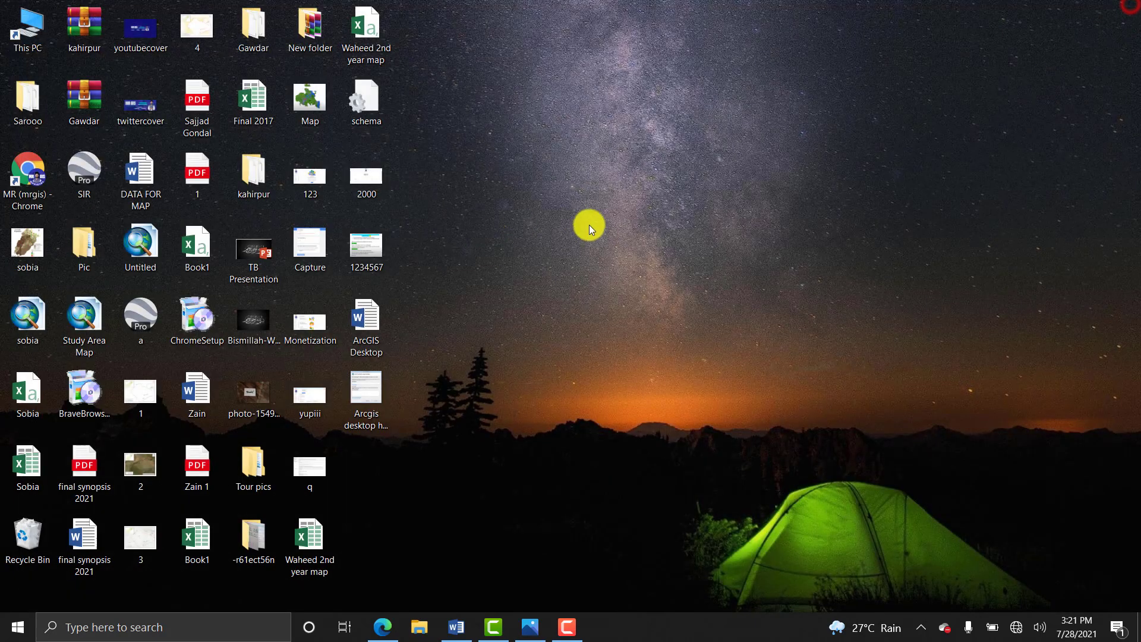
right_click(591, 183)
left_click(522, 232)
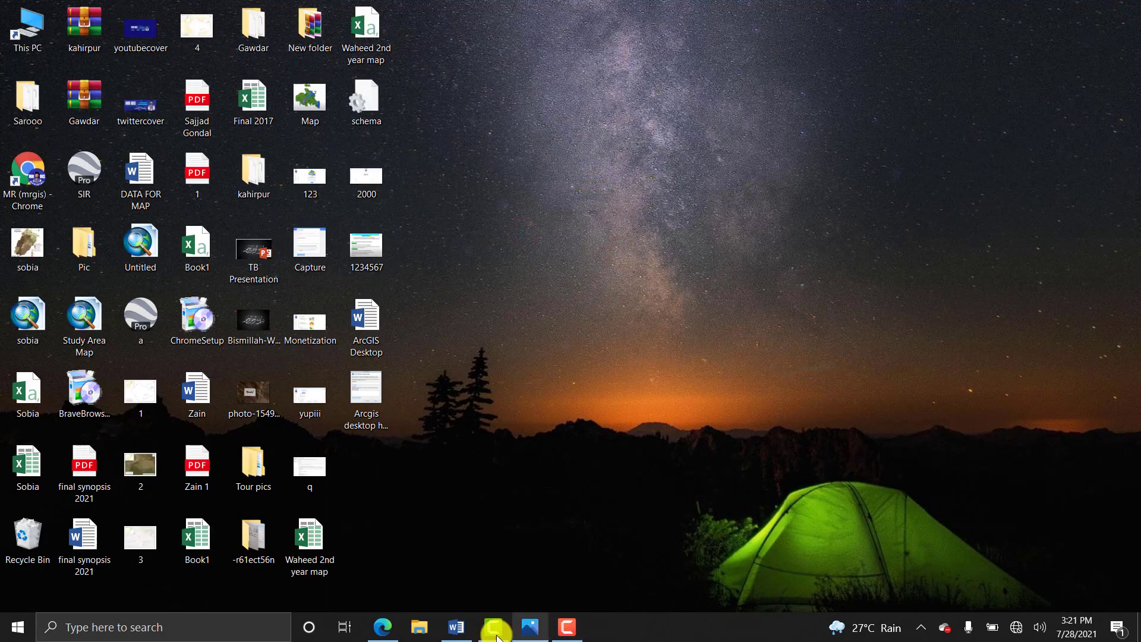
left_click(453, 625)
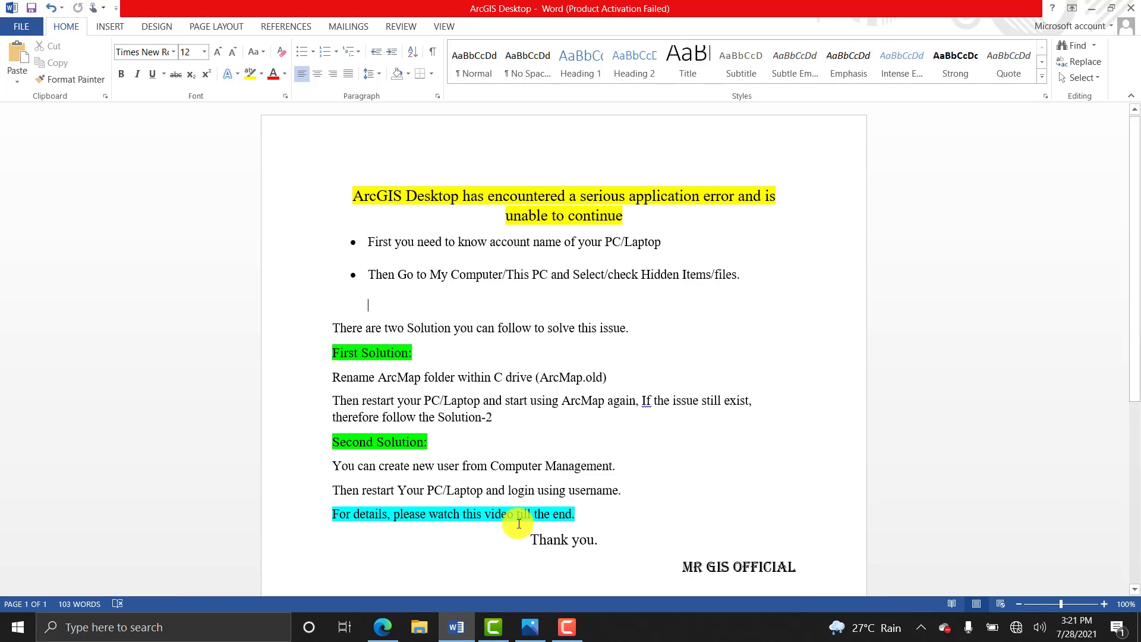
left_click(1091, 8)
left_click(607, 198)
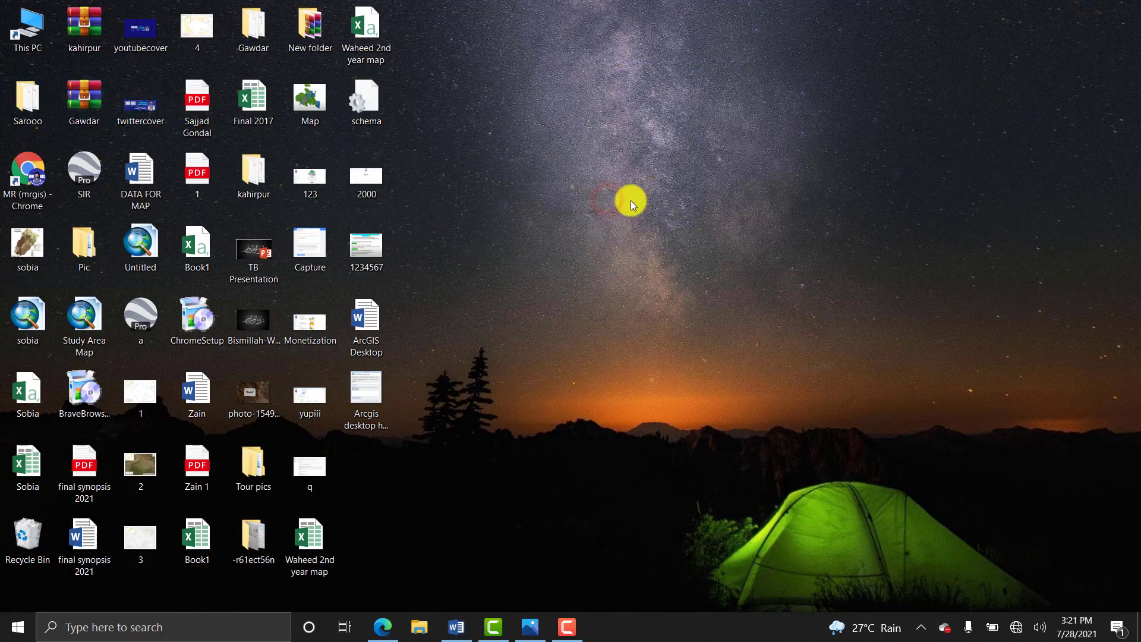
Choose Manage from the This PC desktop icon's context menu to launch Computer Management.
right_click(23, 43)
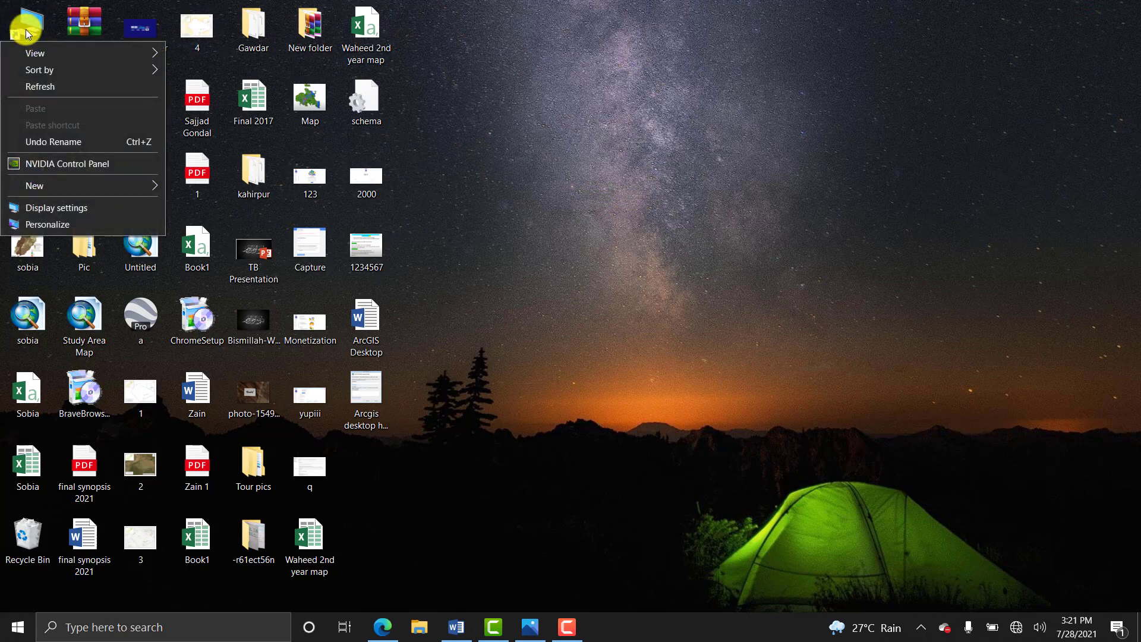
right_click(24, 36)
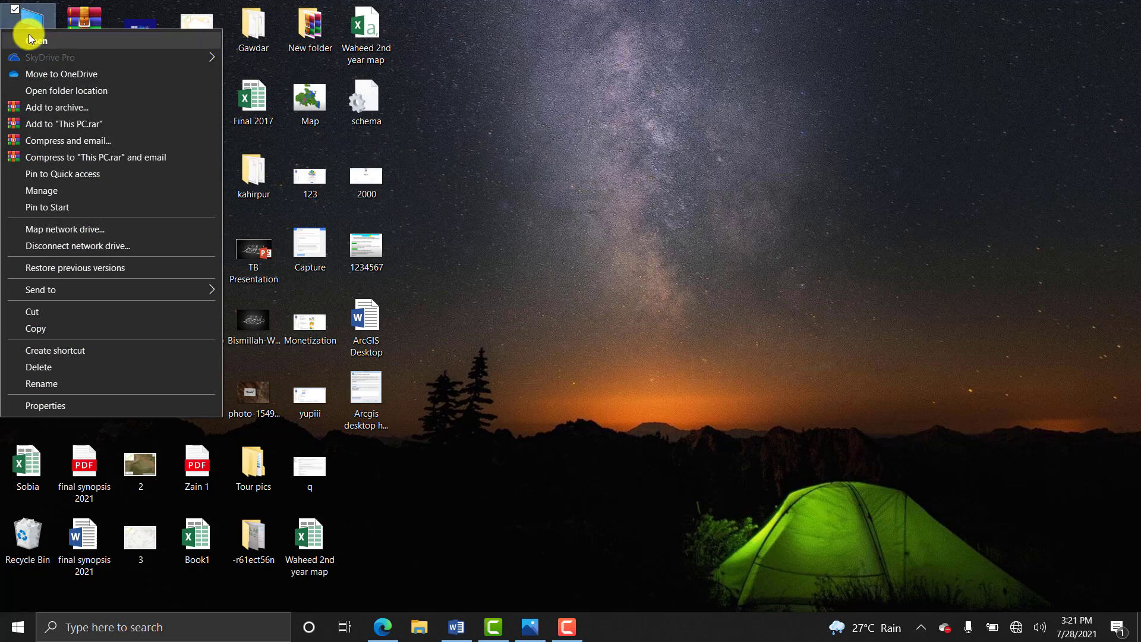
left_click(47, 190)
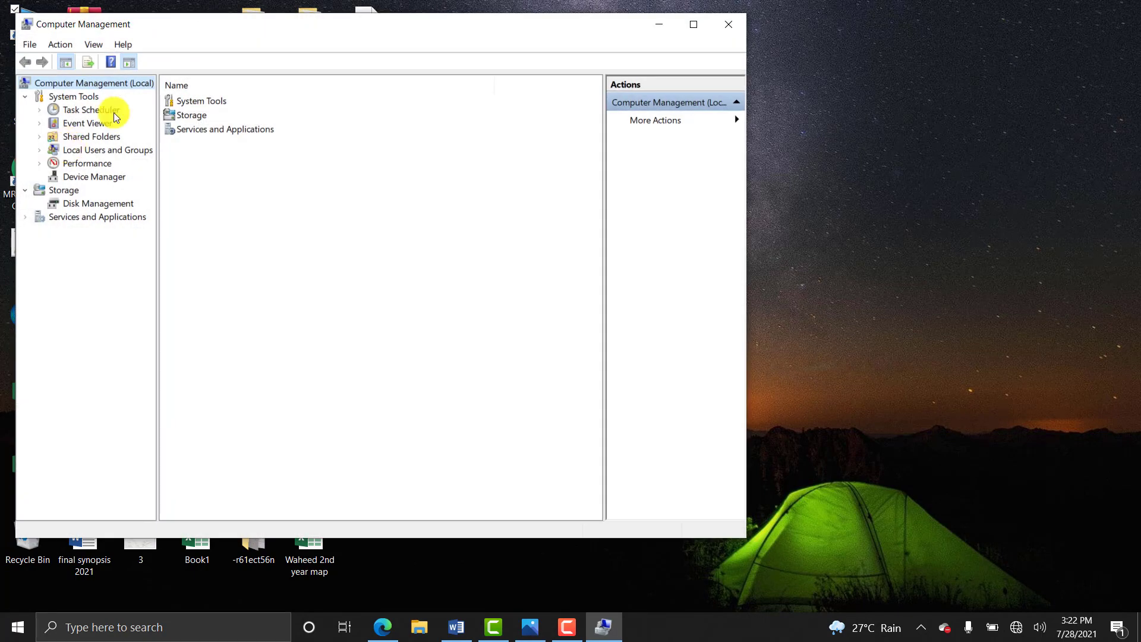
Expand System Tools > Local Users and Groups and select Users, listing Administrator, DefaultAccount and Guest.
left_click_drag(463, 28, 703, 28)
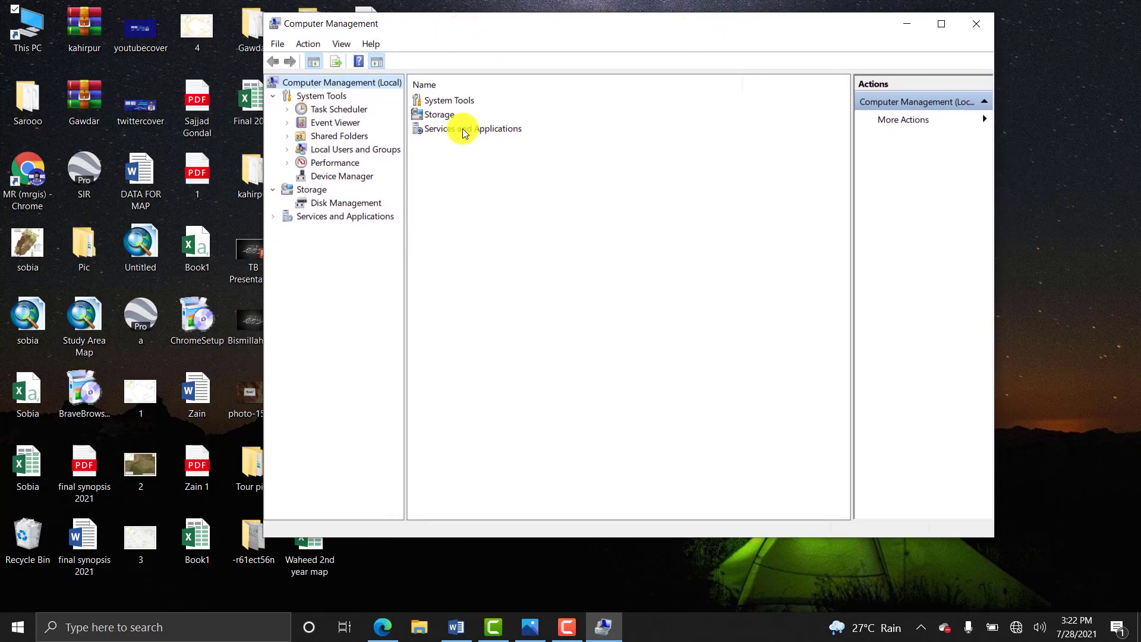
left_click(313, 97)
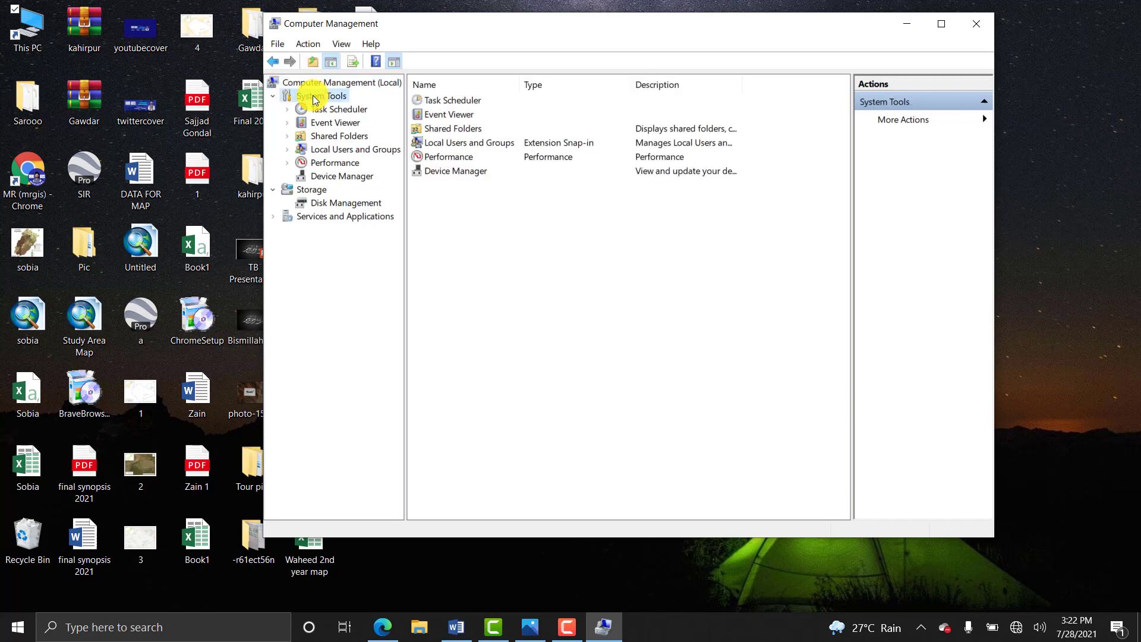
left_click(330, 152)
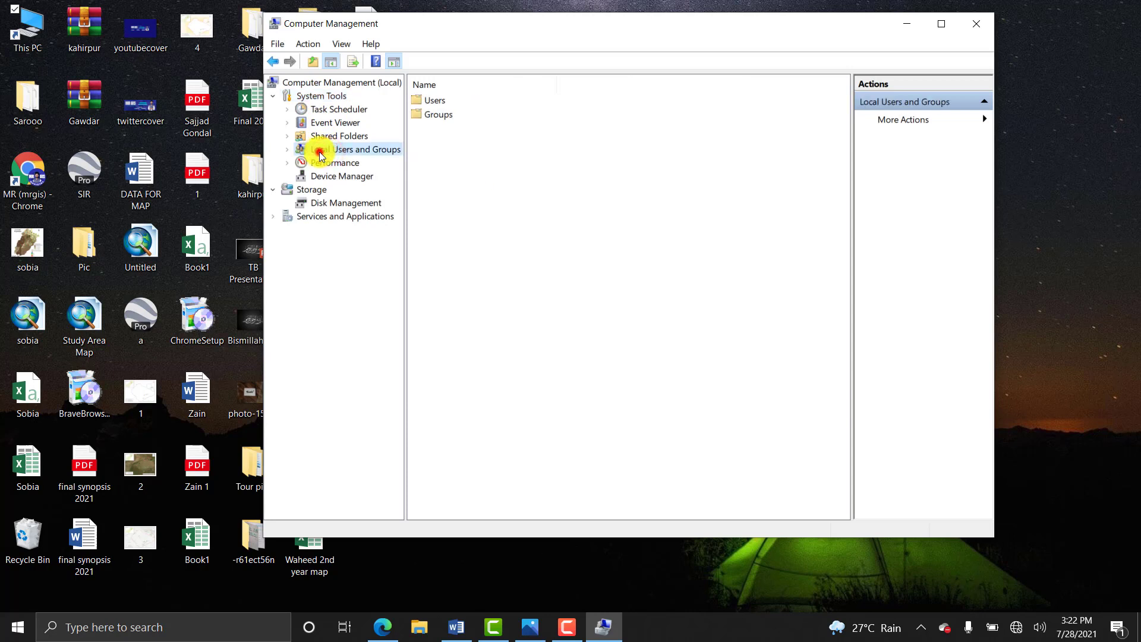
left_click(333, 155)
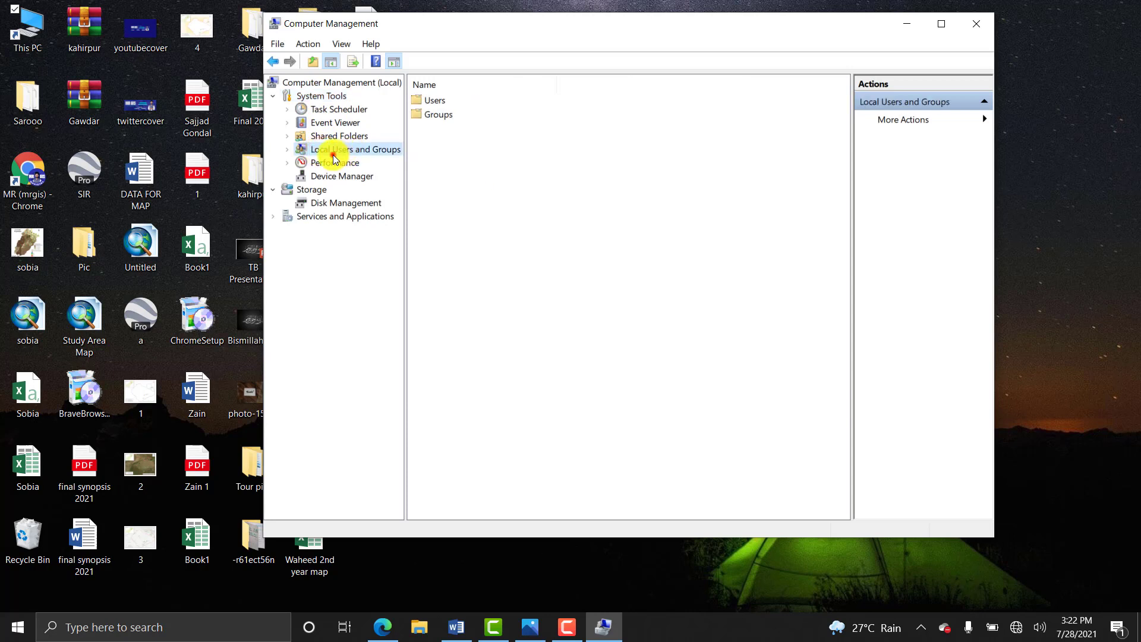
right_click(434, 98)
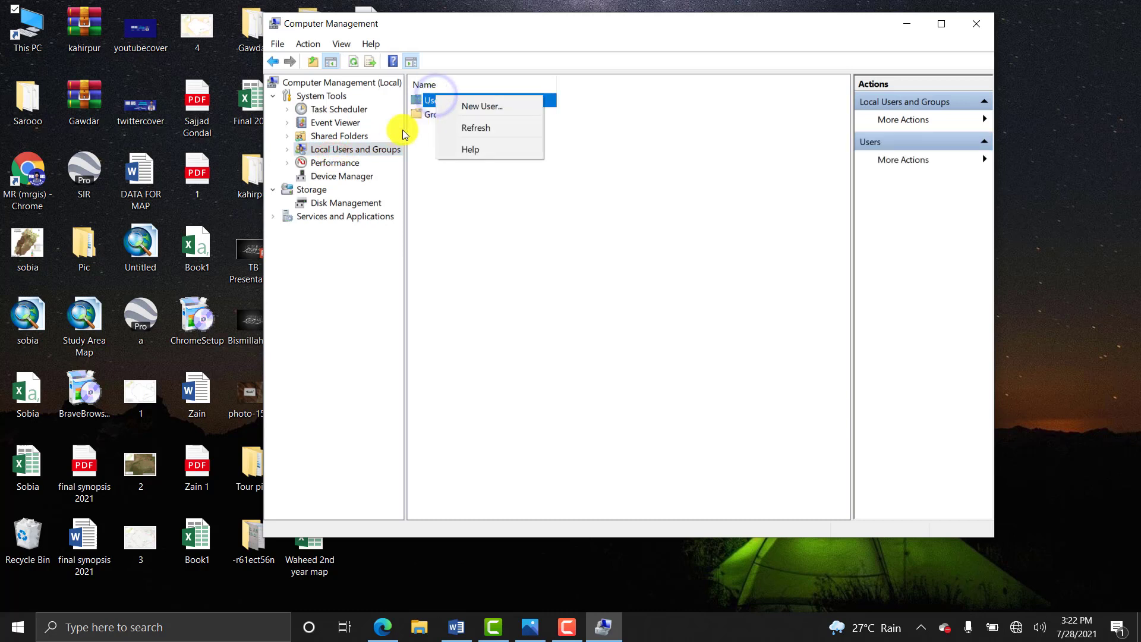
double_click(309, 153)
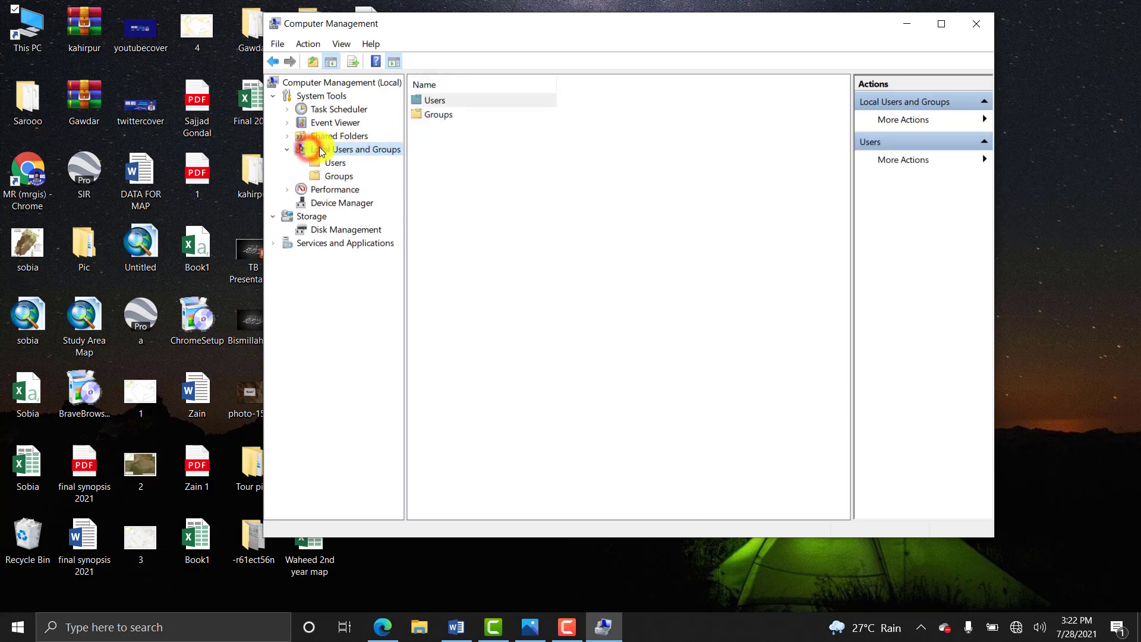
left_click(321, 163)
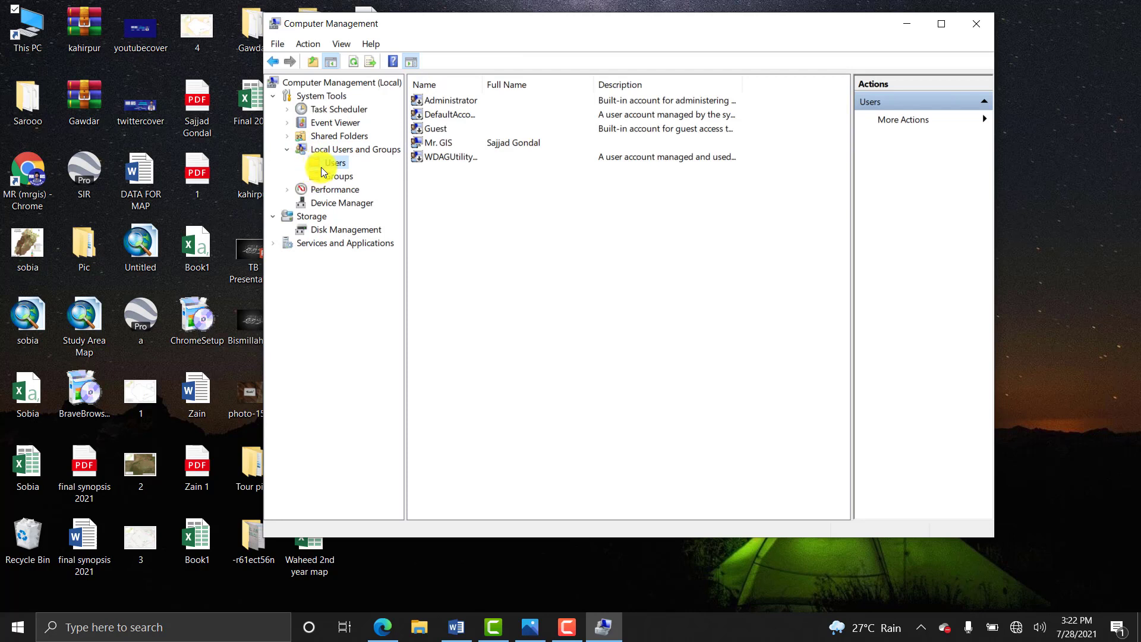
right_click(319, 166)
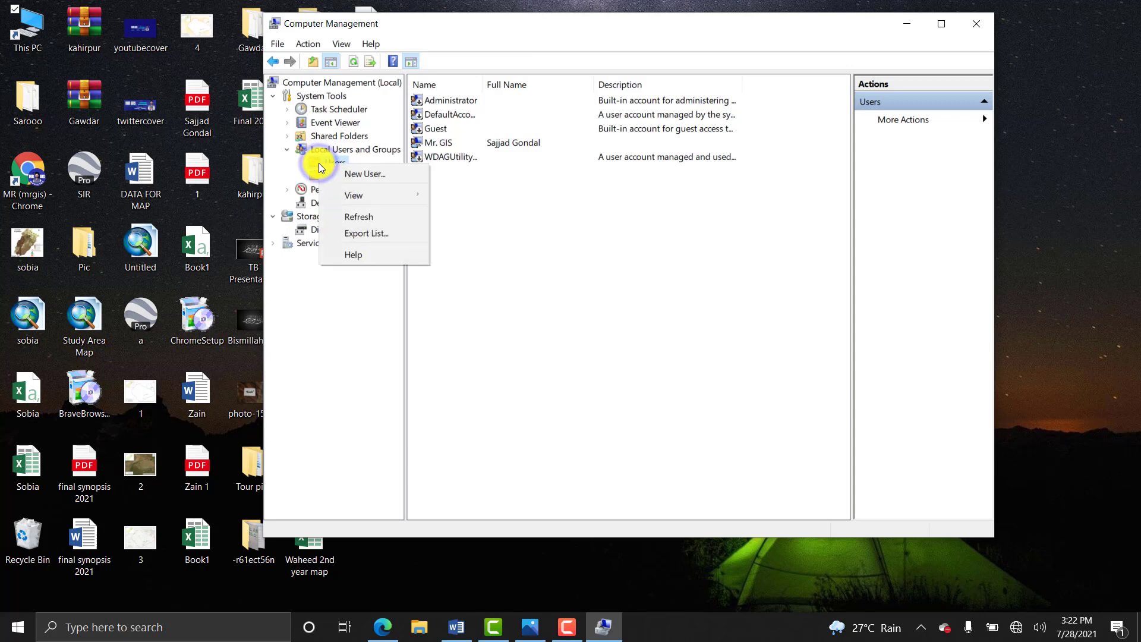
left_click(347, 176)
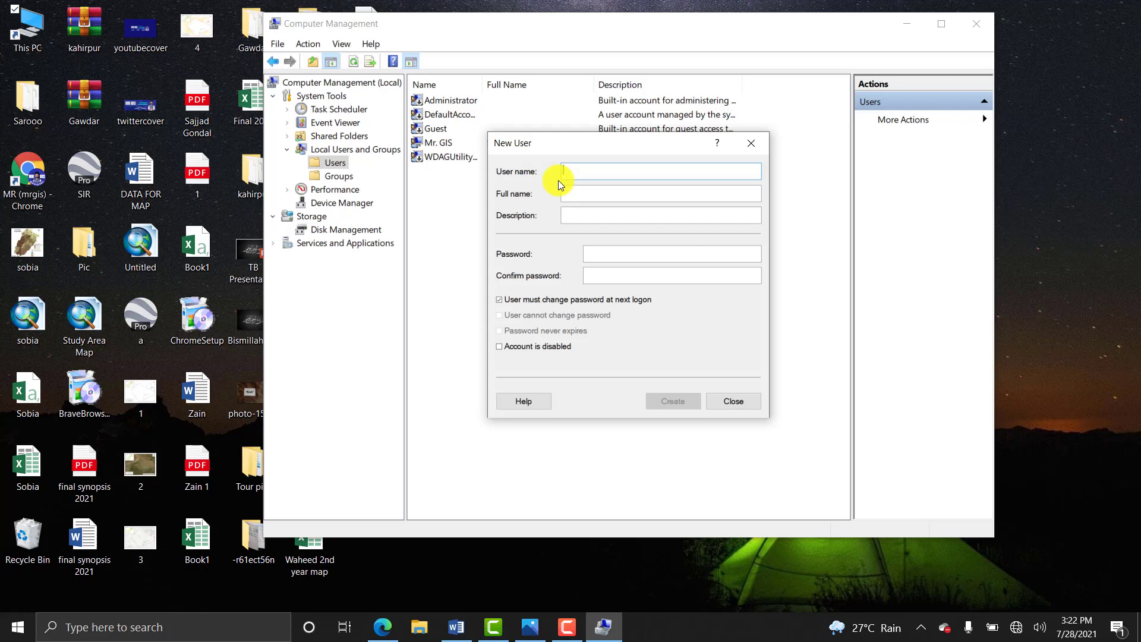
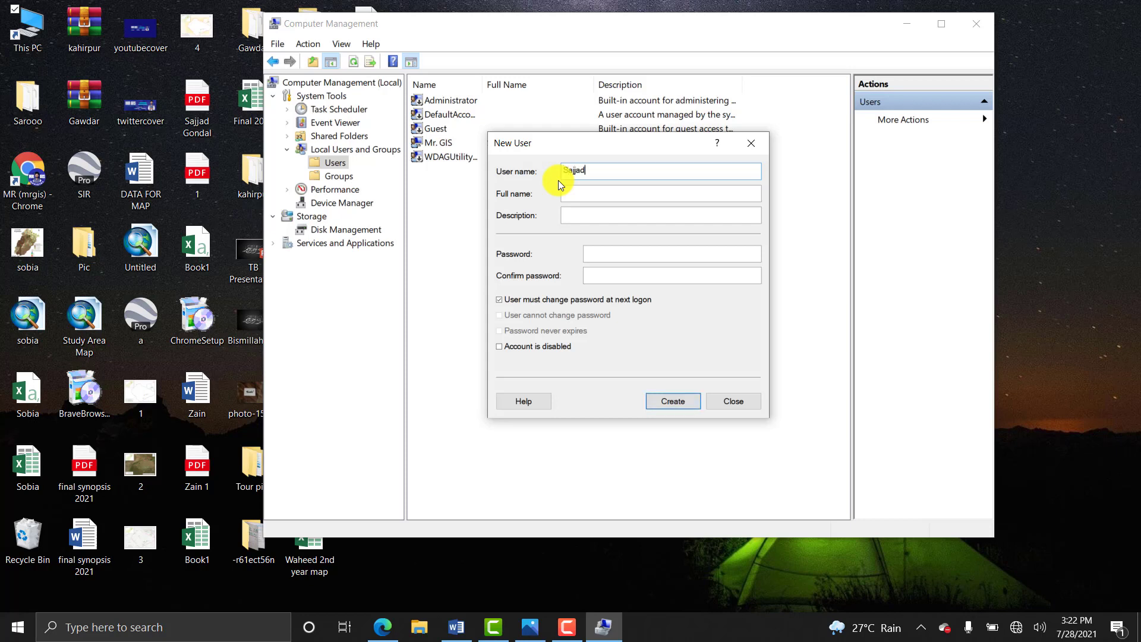
left_click(583, 194)
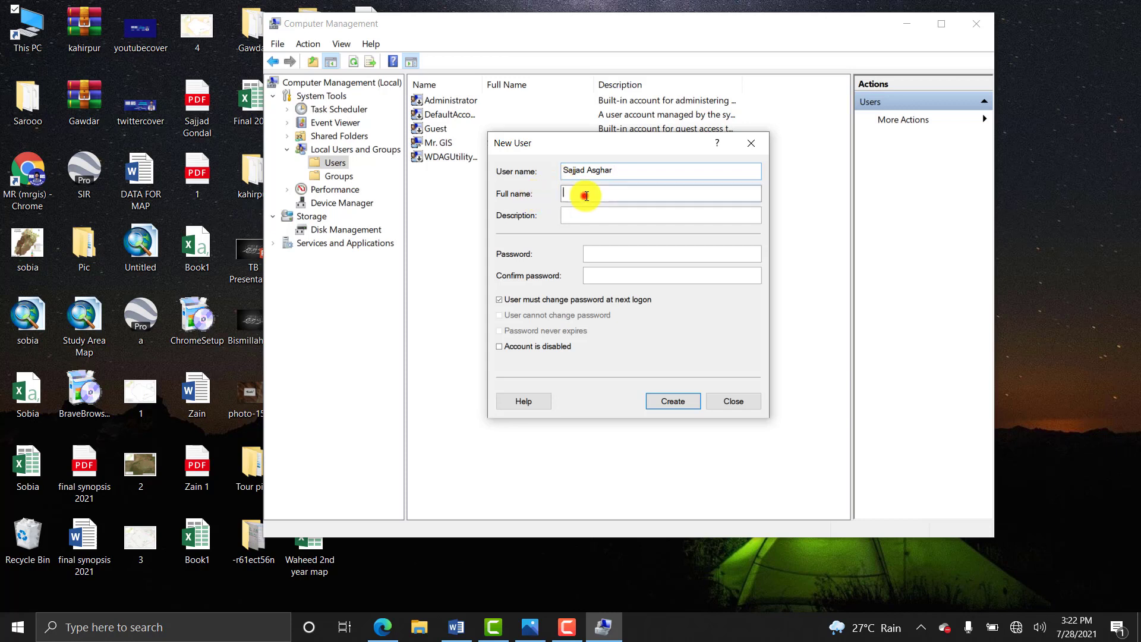
left_click_drag(642, 166, 589, 170)
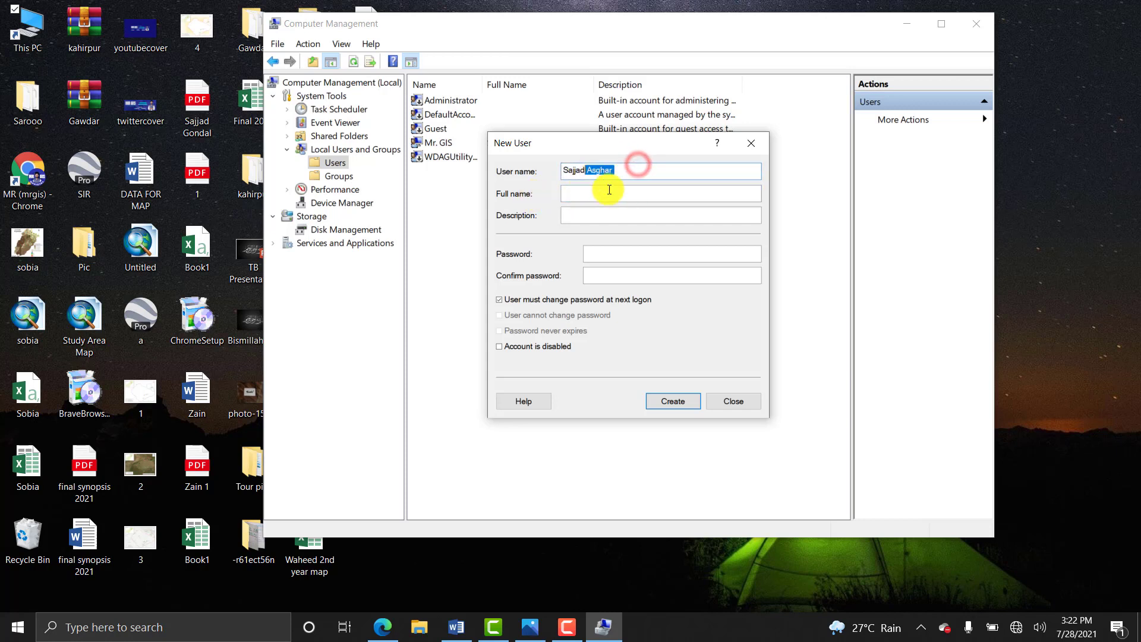
key("BackSpace")
left_click(612, 194)
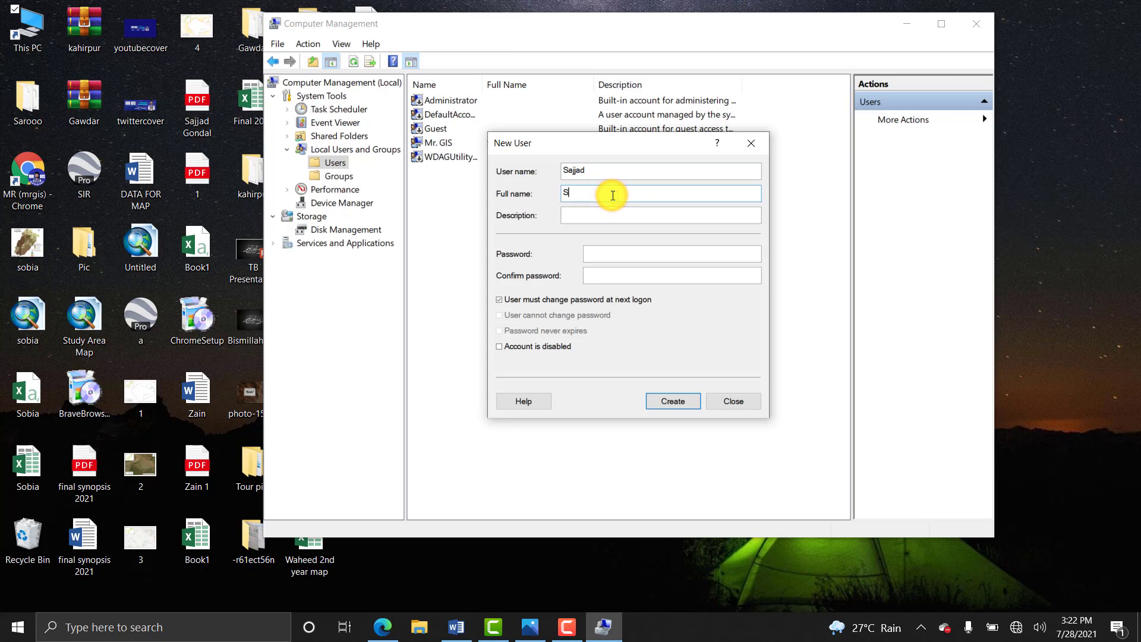
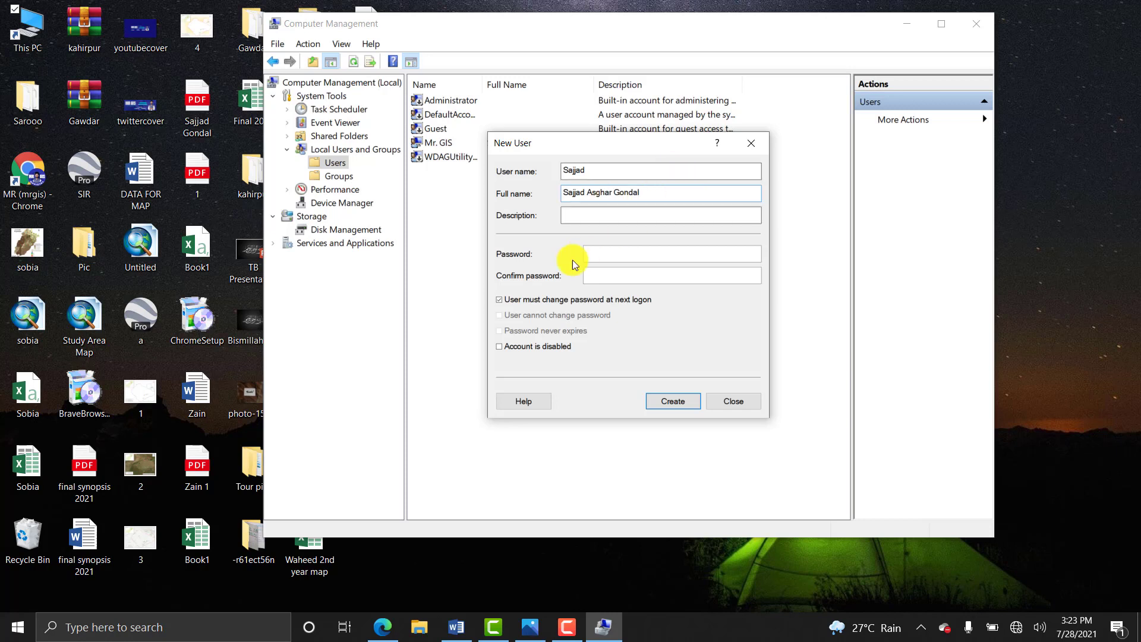
left_click(587, 257)
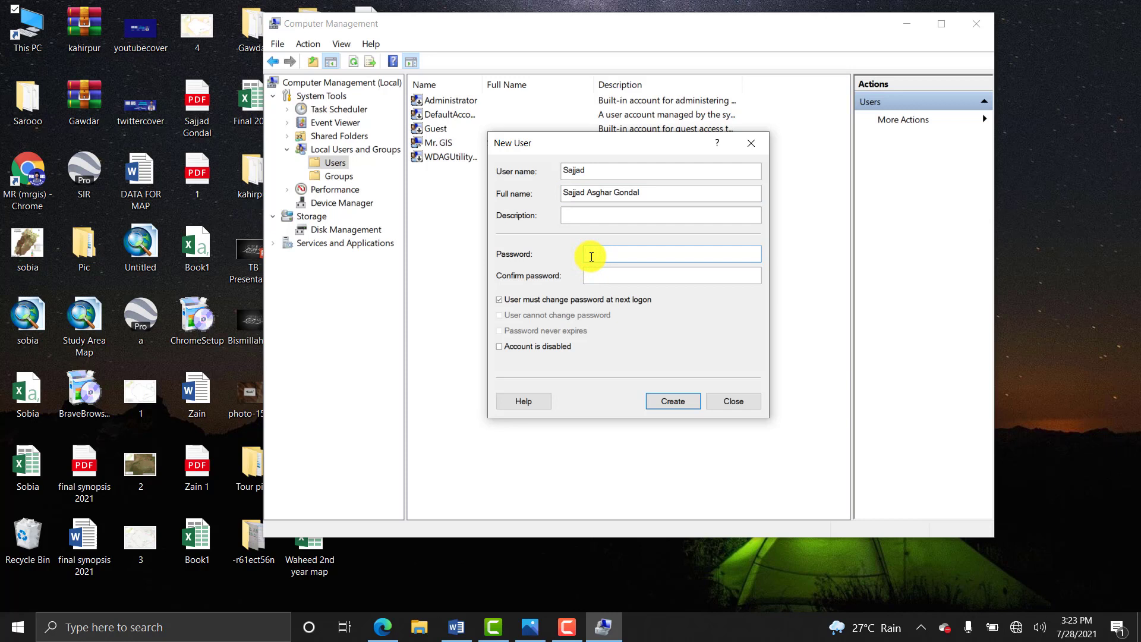
type("•••••••••")
left_click(632, 277)
type("••••••••")
left_click(732, 399)
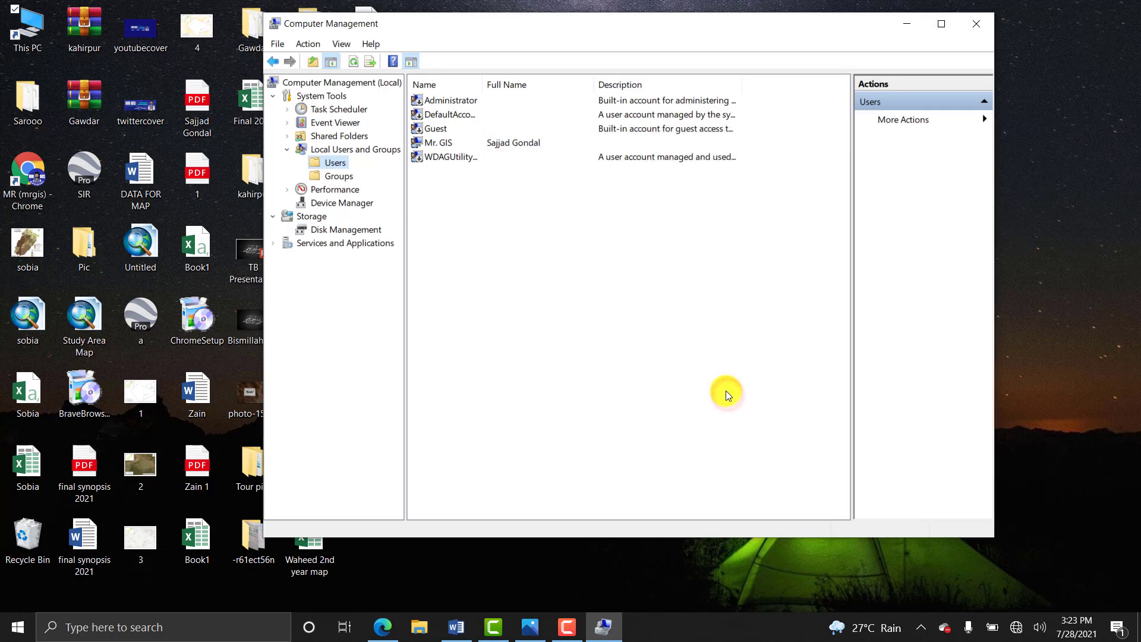
Close Computer Management and refresh the desktop from its right-click menu.
left_click(964, 24)
right_click(776, 131)
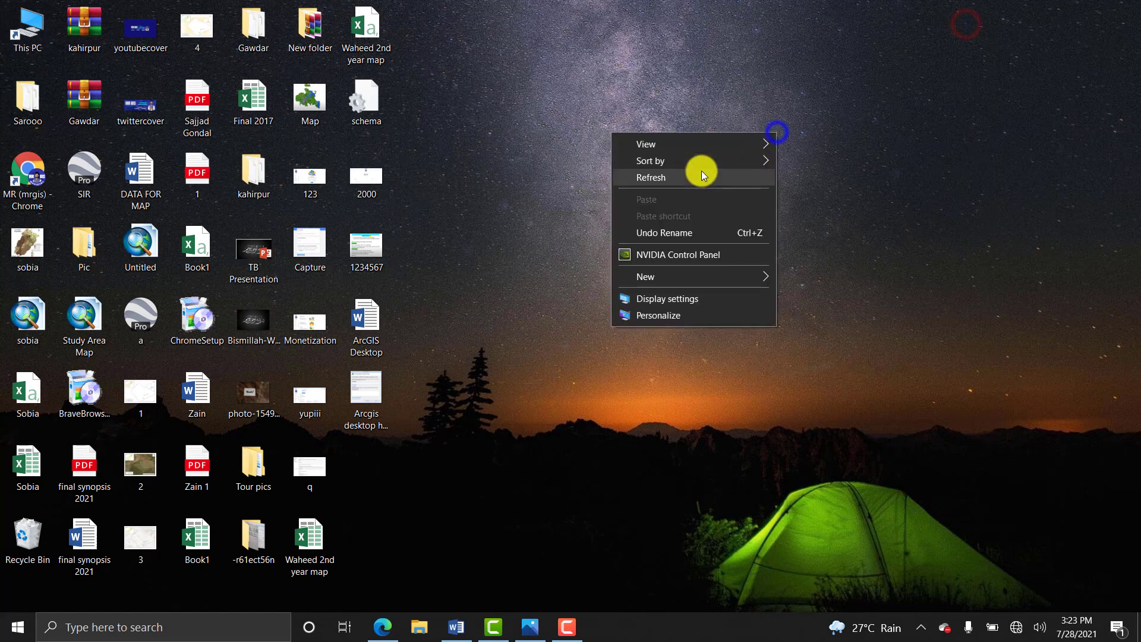
left_click(701, 170)
Check the Start menu's Power options, dismiss the menu, and bring the ArcGIS Desktop Word notes back into view.
left_click(8, 633)
left_click(18, 595)
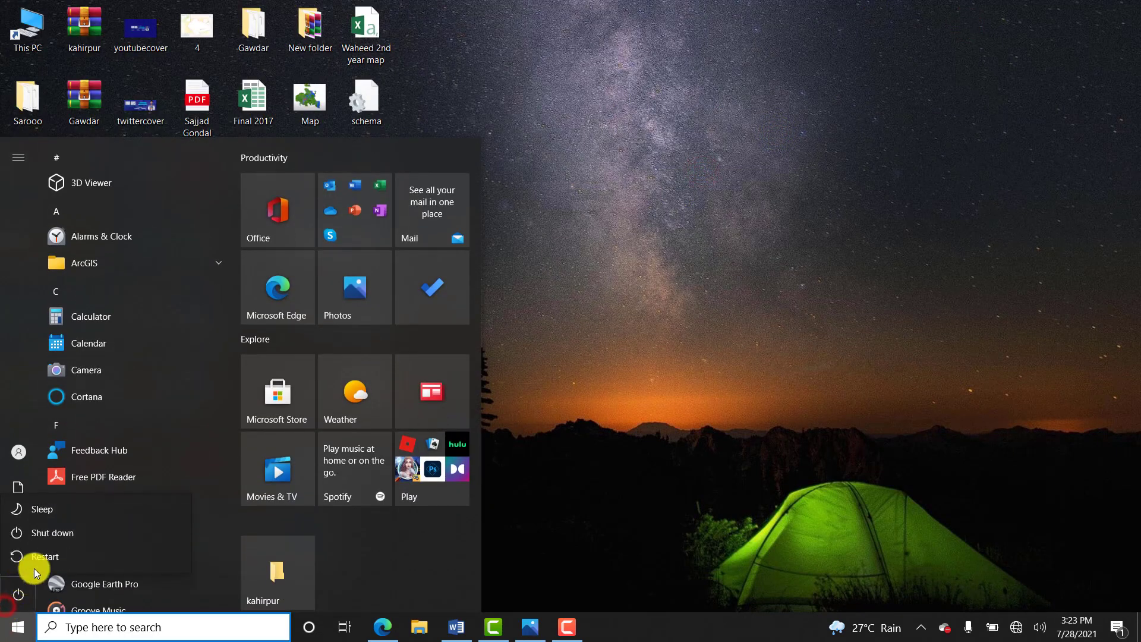
left_click(780, 420)
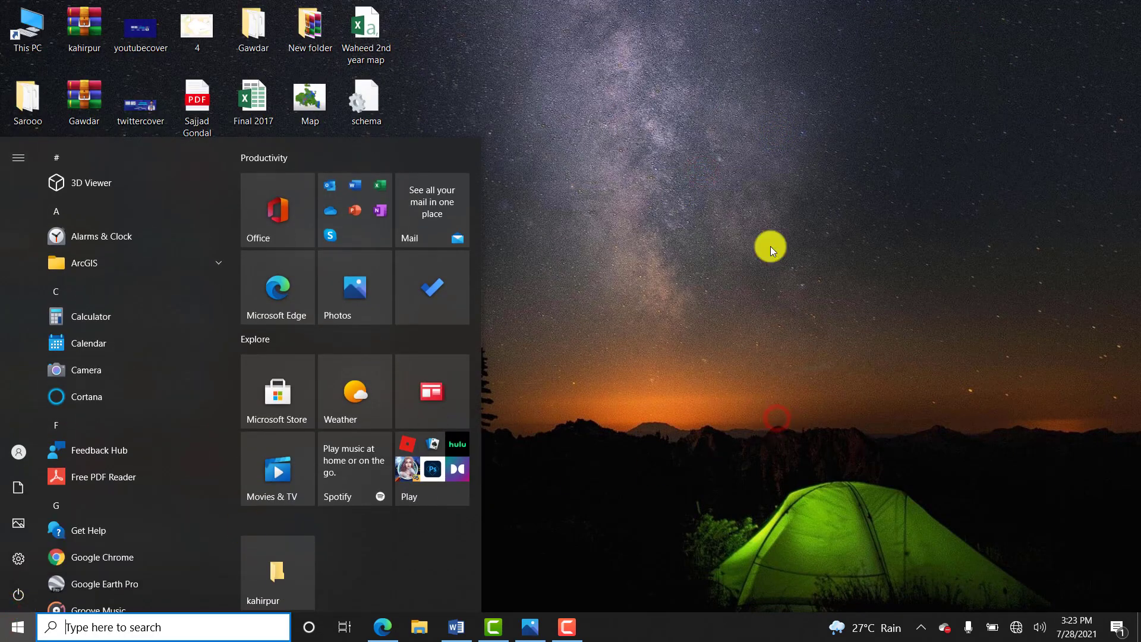
left_click(773, 99)
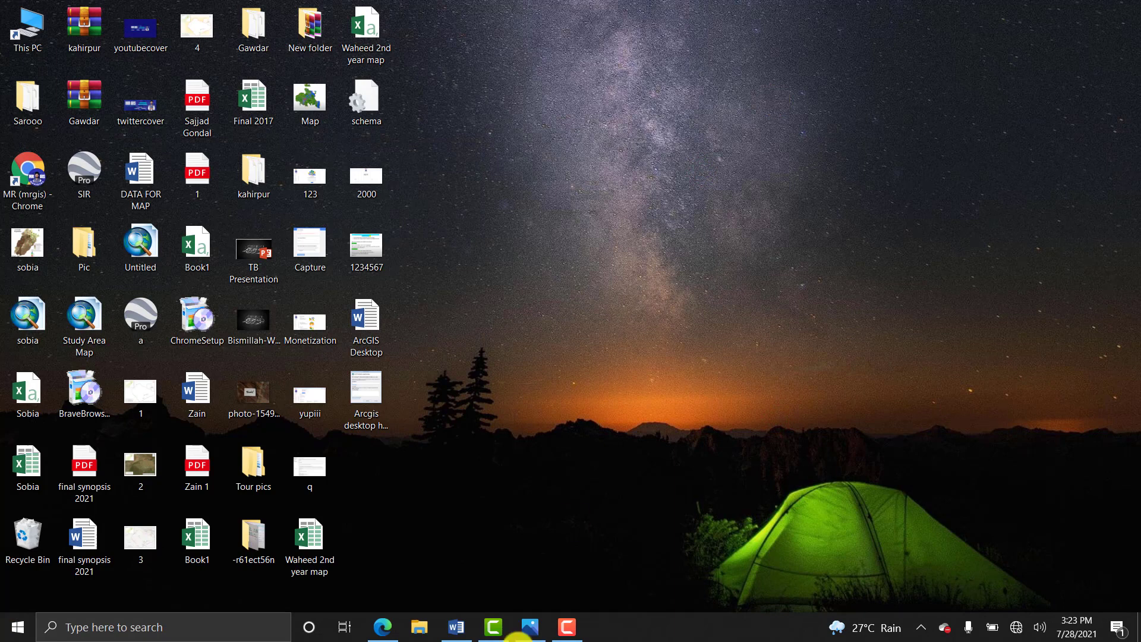
left_click(562, 621)
left_click(561, 620)
Bring the 'ArcGIS Desktop' Word notes with both solution write-ups to the front via the taskbar.
left_click(456, 624)
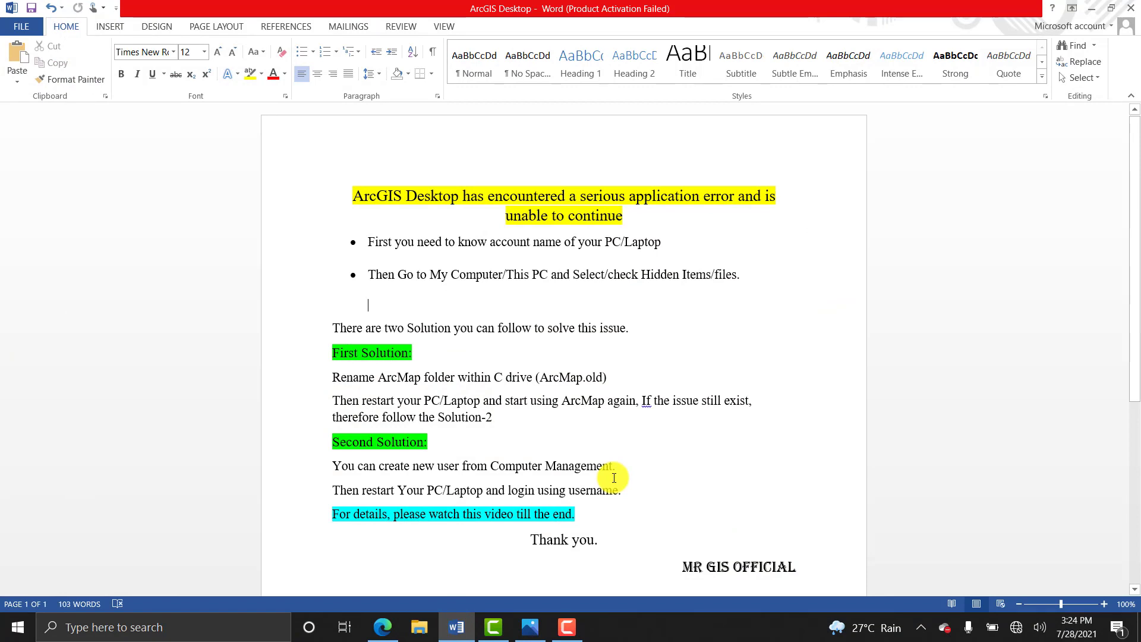